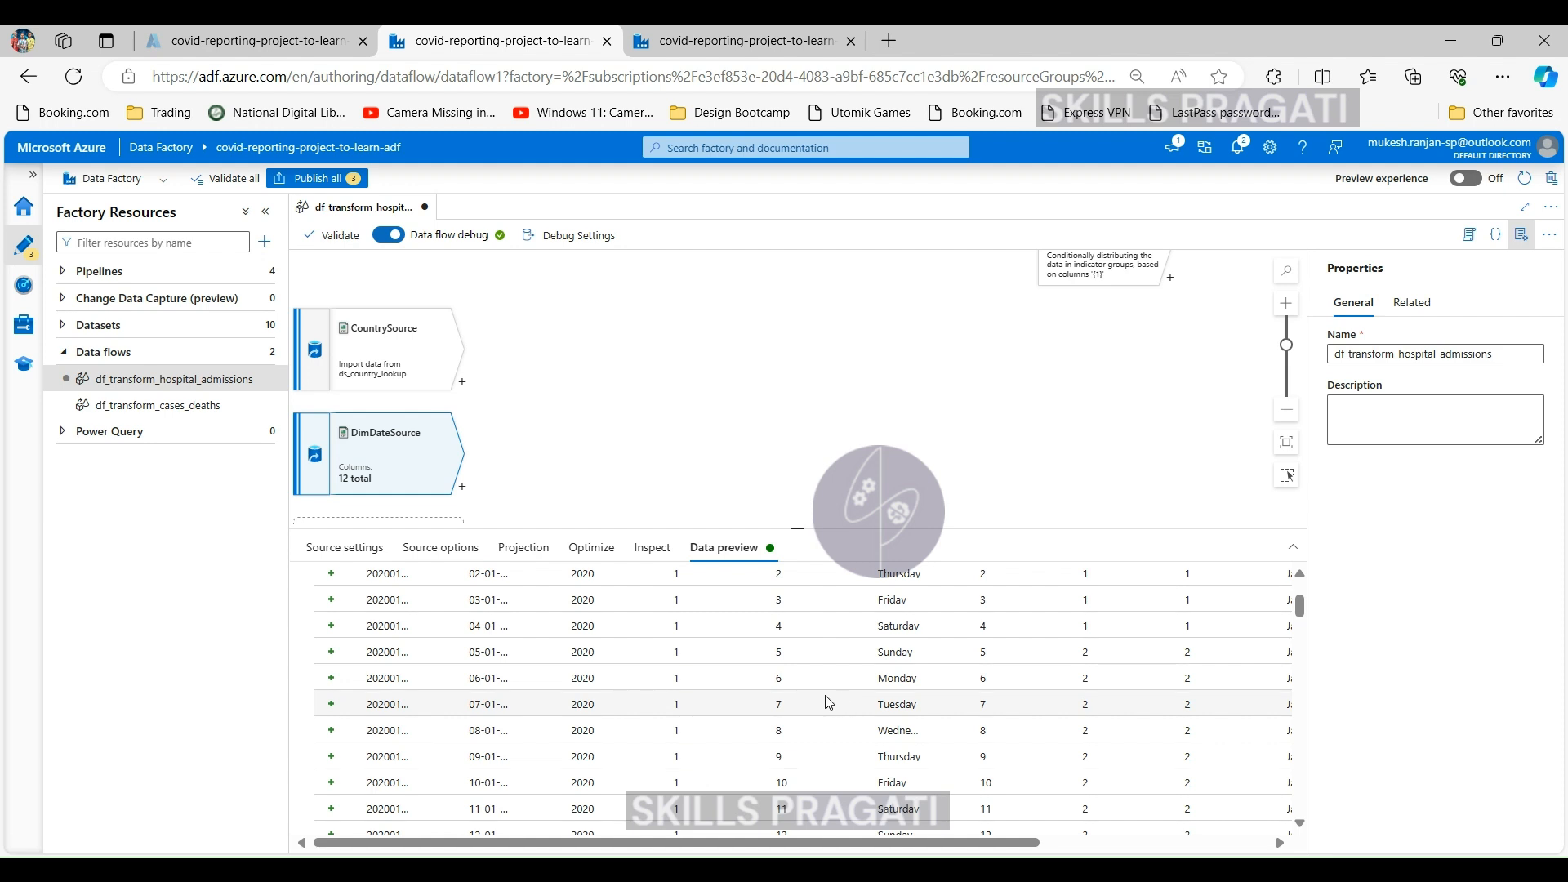
Examine the year, month, day, week and year-week columns in the DimDateSource data preview
scroll(810, 700, up, 2)
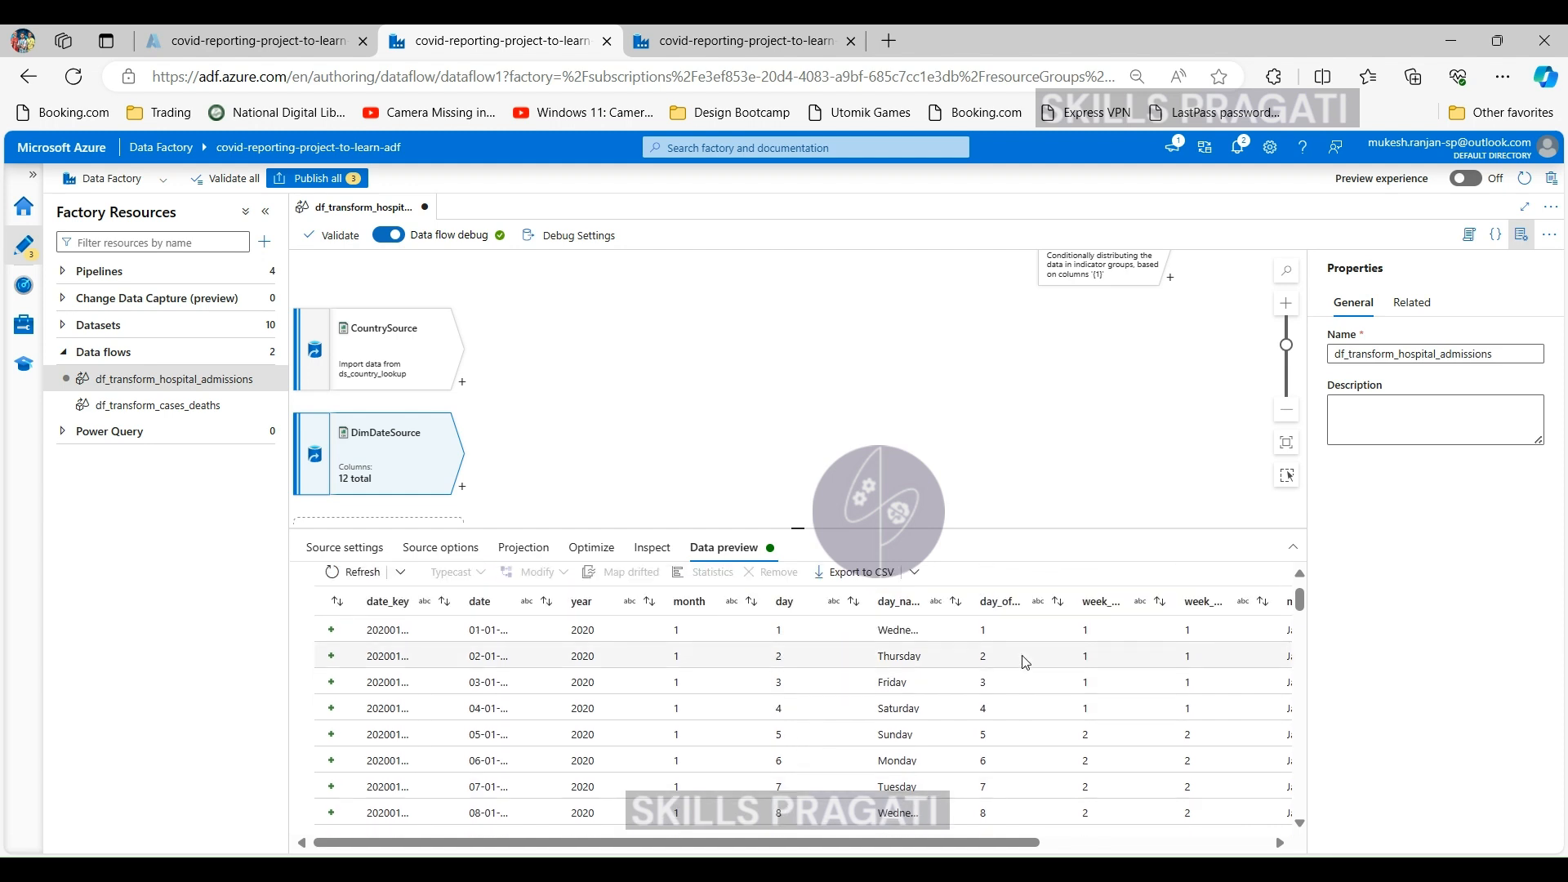
drag(575, 631, 699, 632)
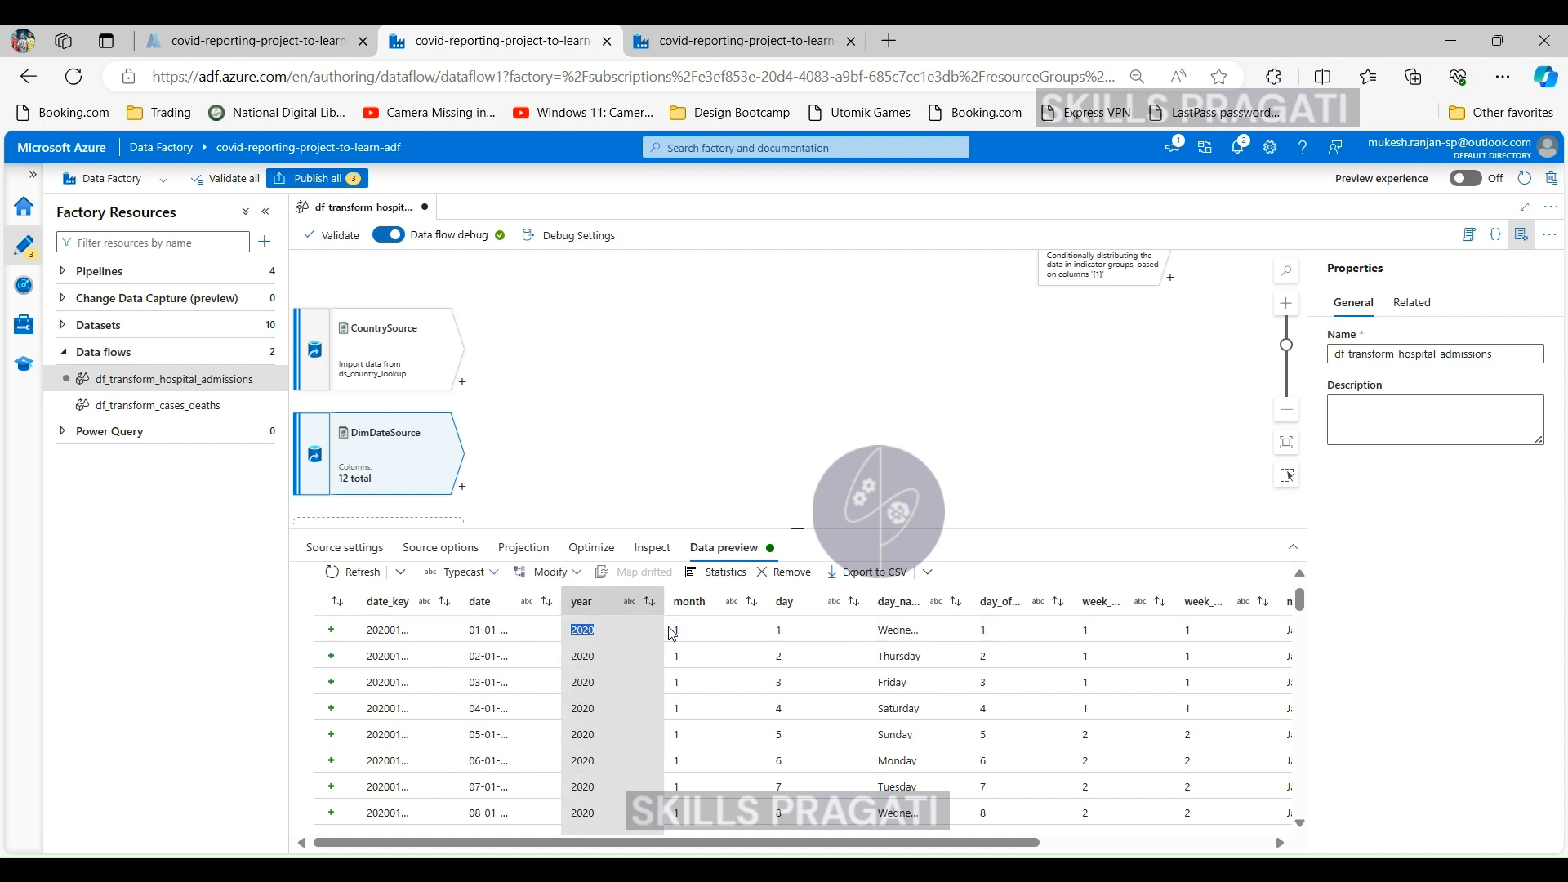
click(699, 632)
click(797, 654)
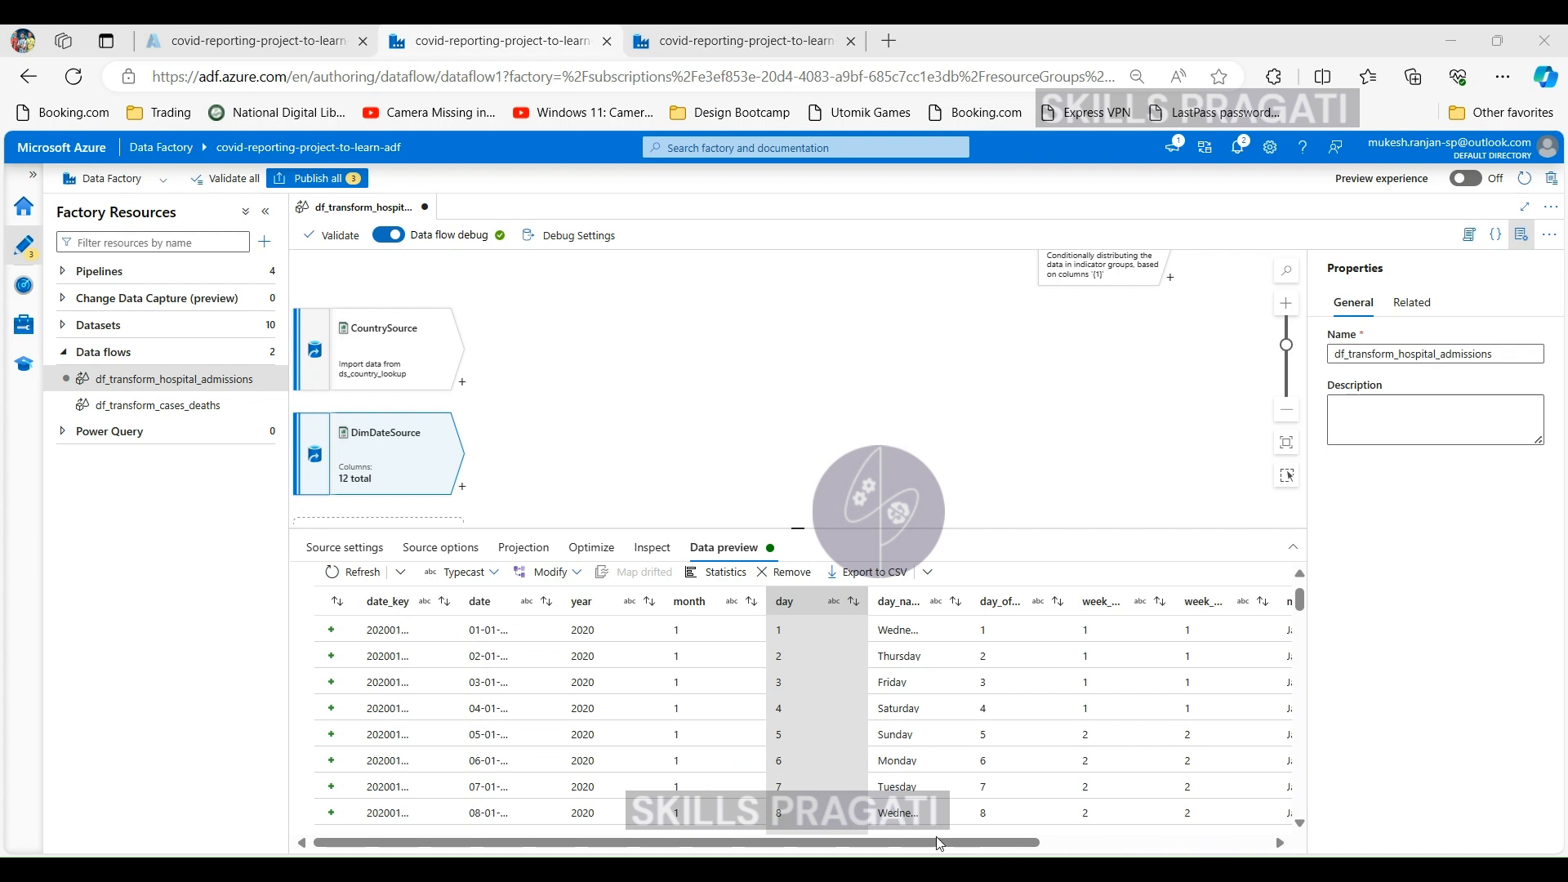
drag(762, 849, 1066, 849)
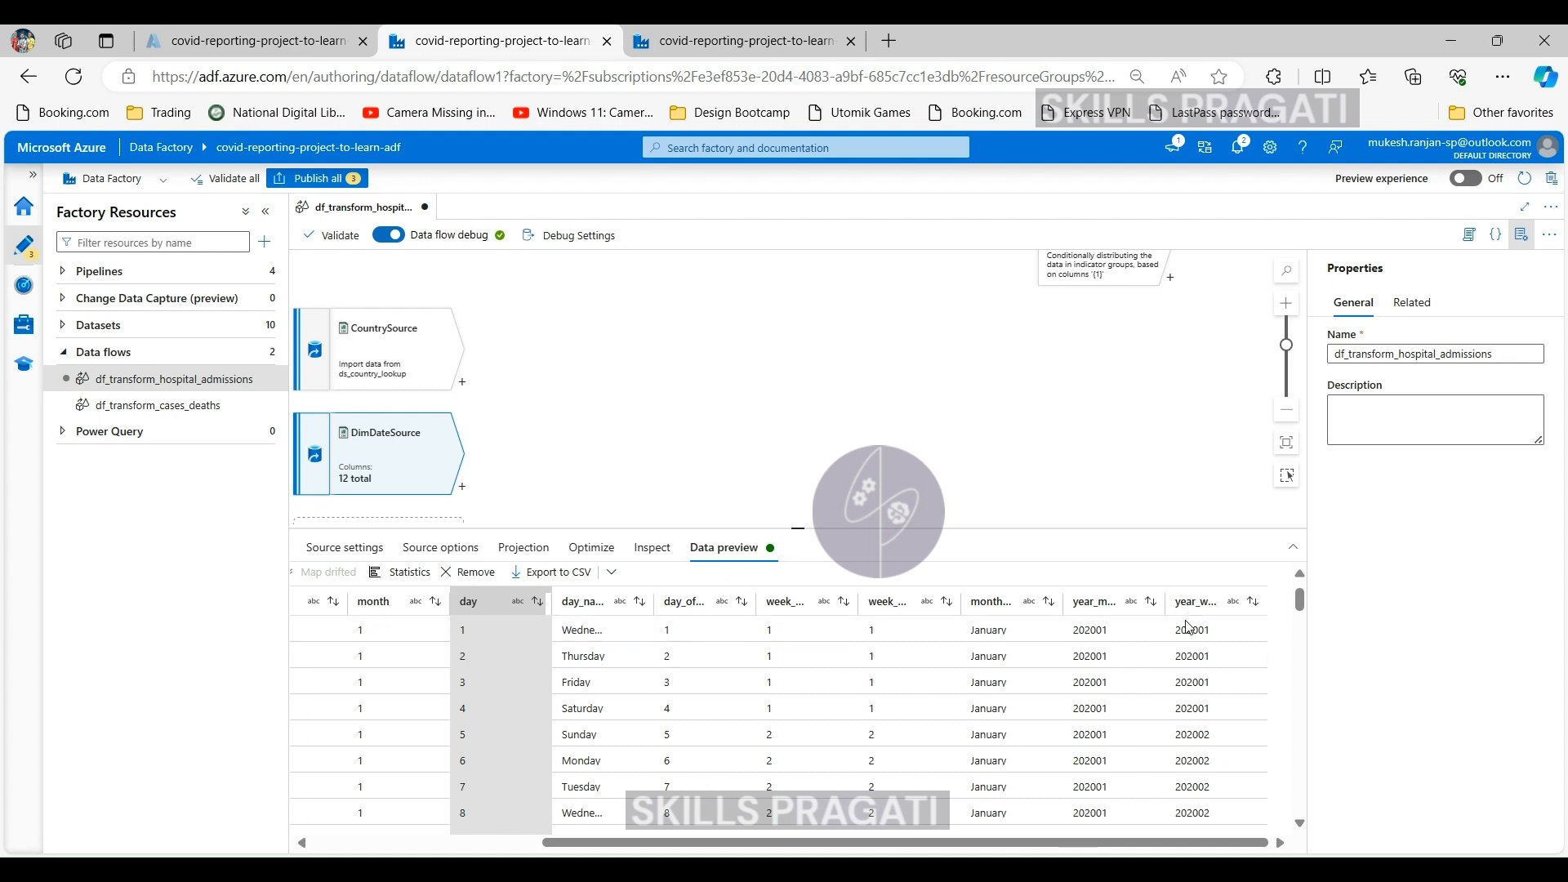
Add a Derived Column transformation after DimDateSource and name its output stream DeriveDECDCYearWeek
click(463, 493)
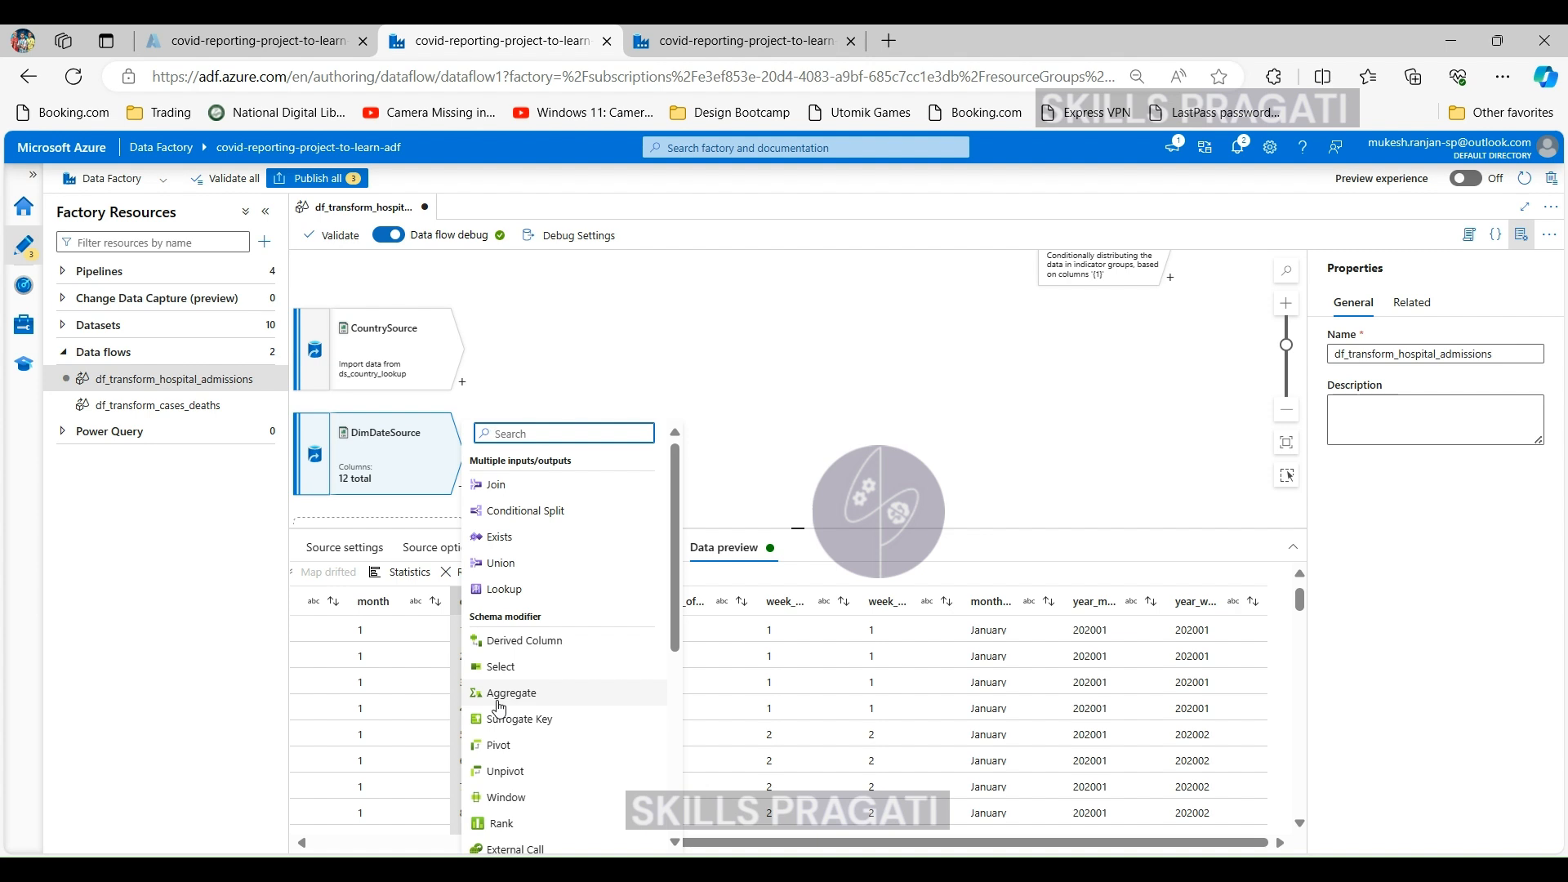
click(499, 646)
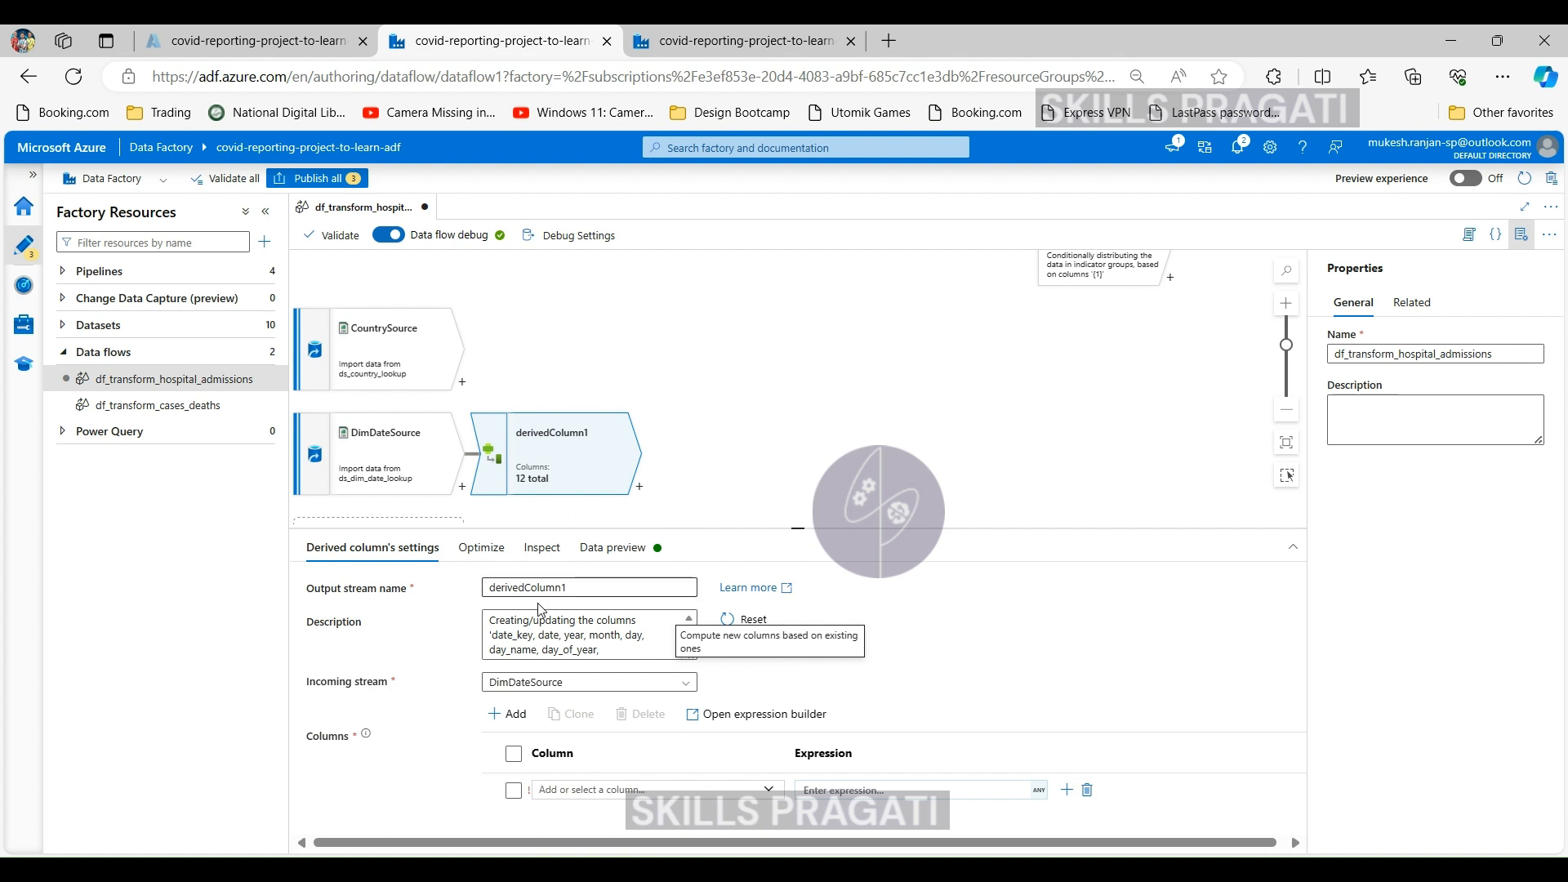
double_click(542, 588)
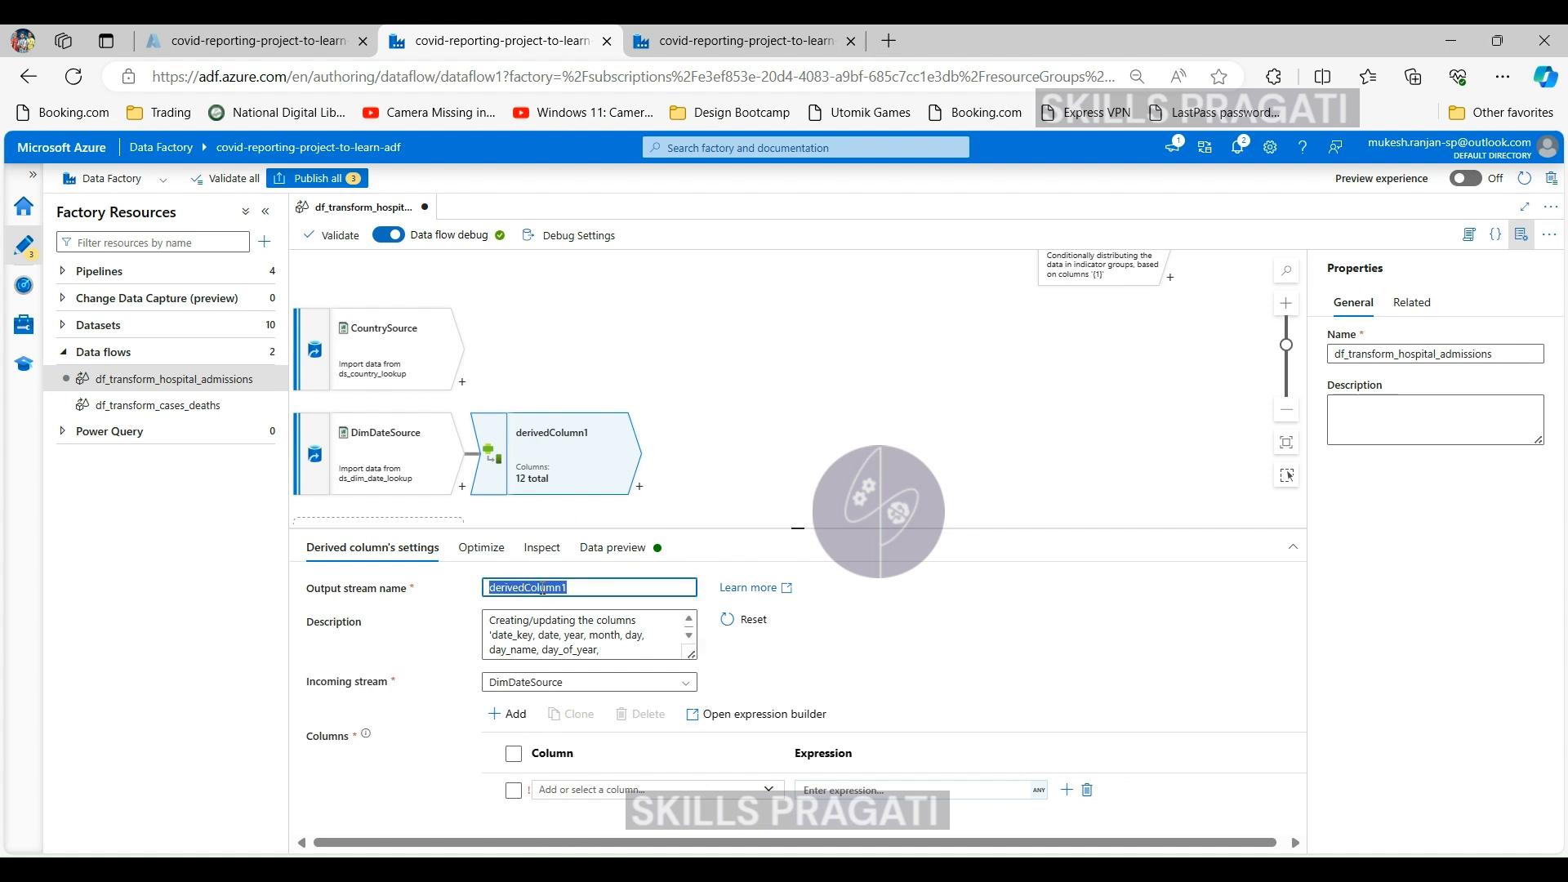
text(Derived)
text(Week)
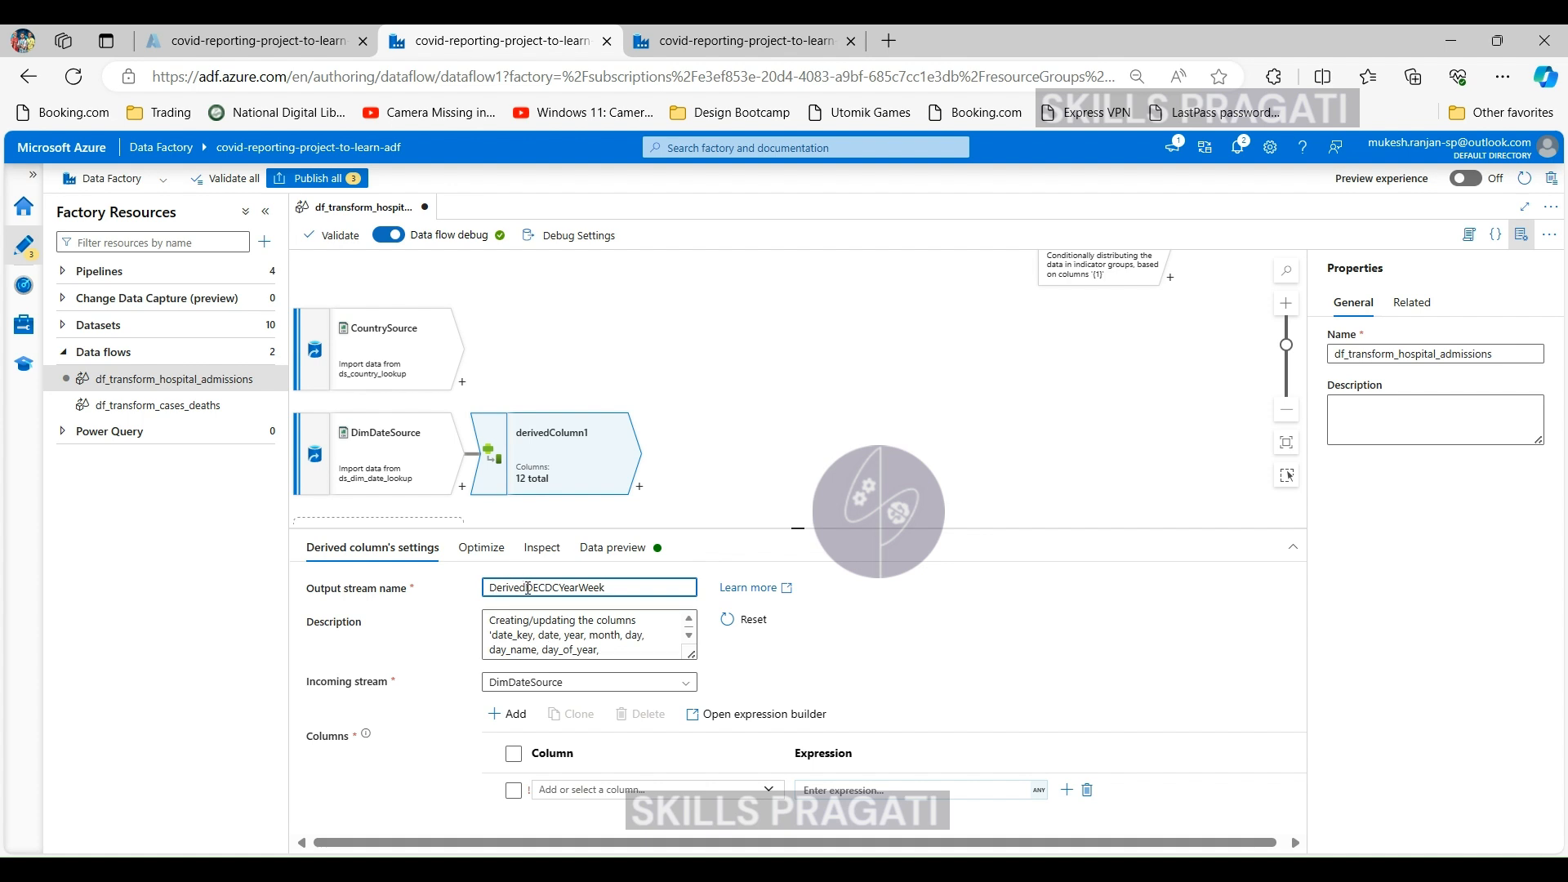
click(527, 588)
key(BackSpace)
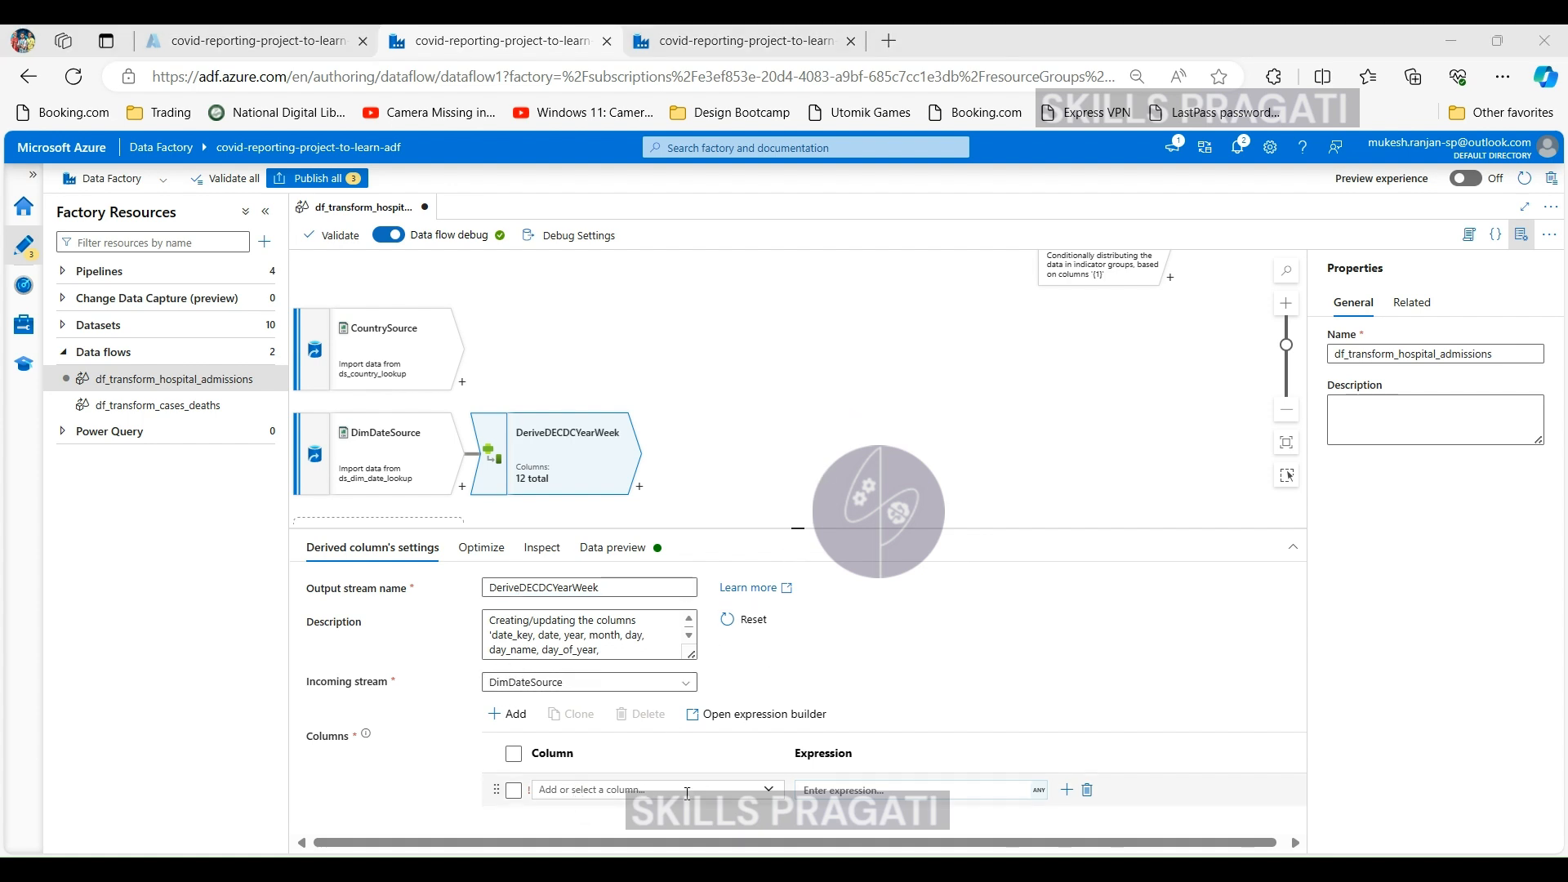
Add a derived column named ecdc_year_week and open the expression builder for it
click(770, 791)
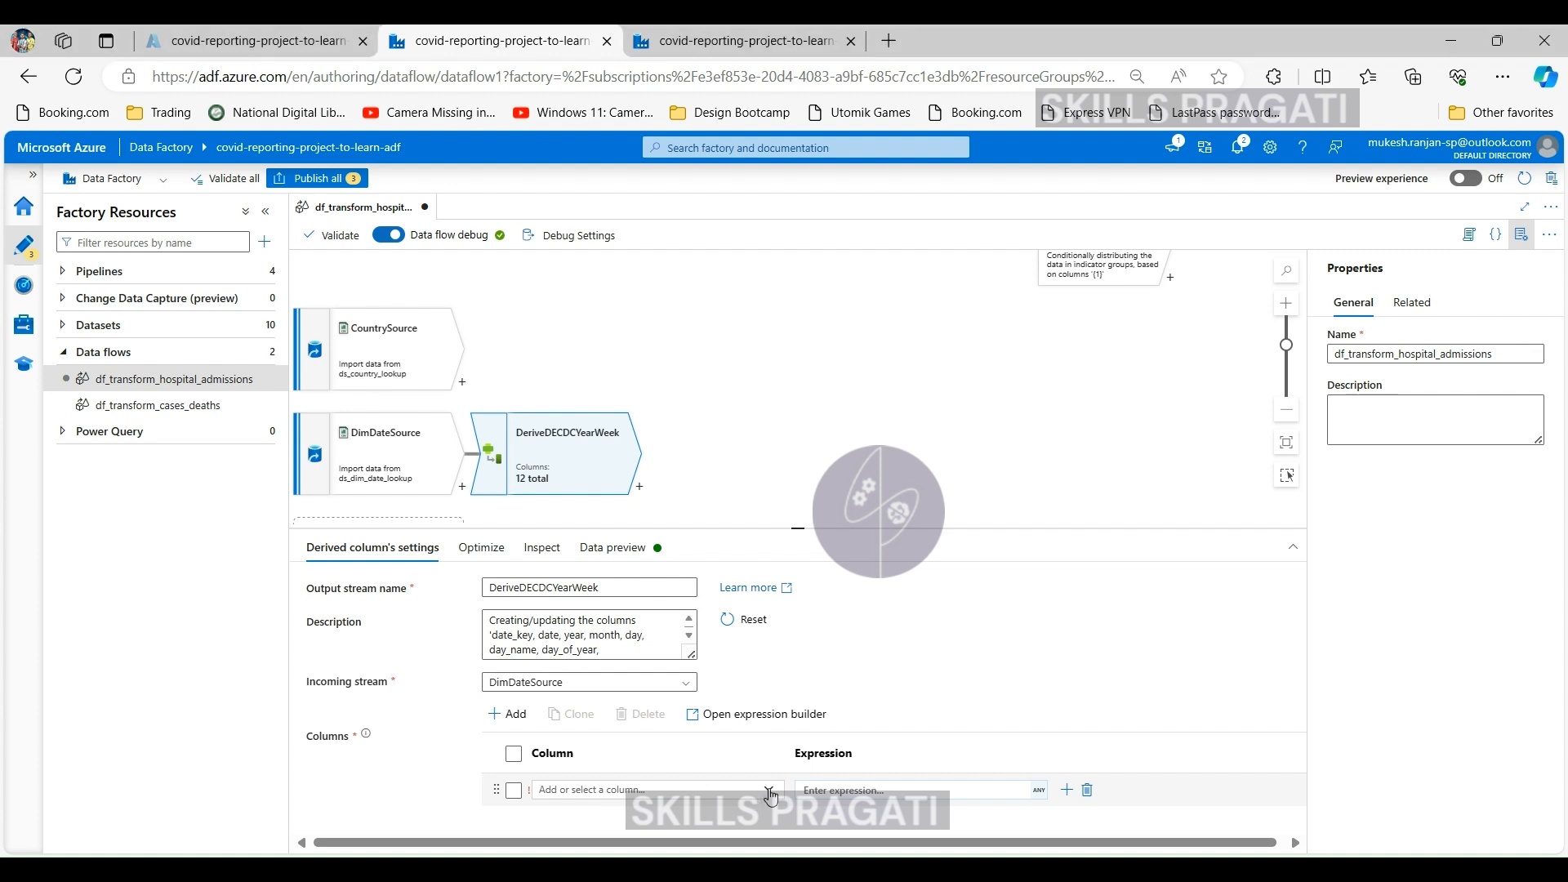
scroll(694, 739, down, 3)
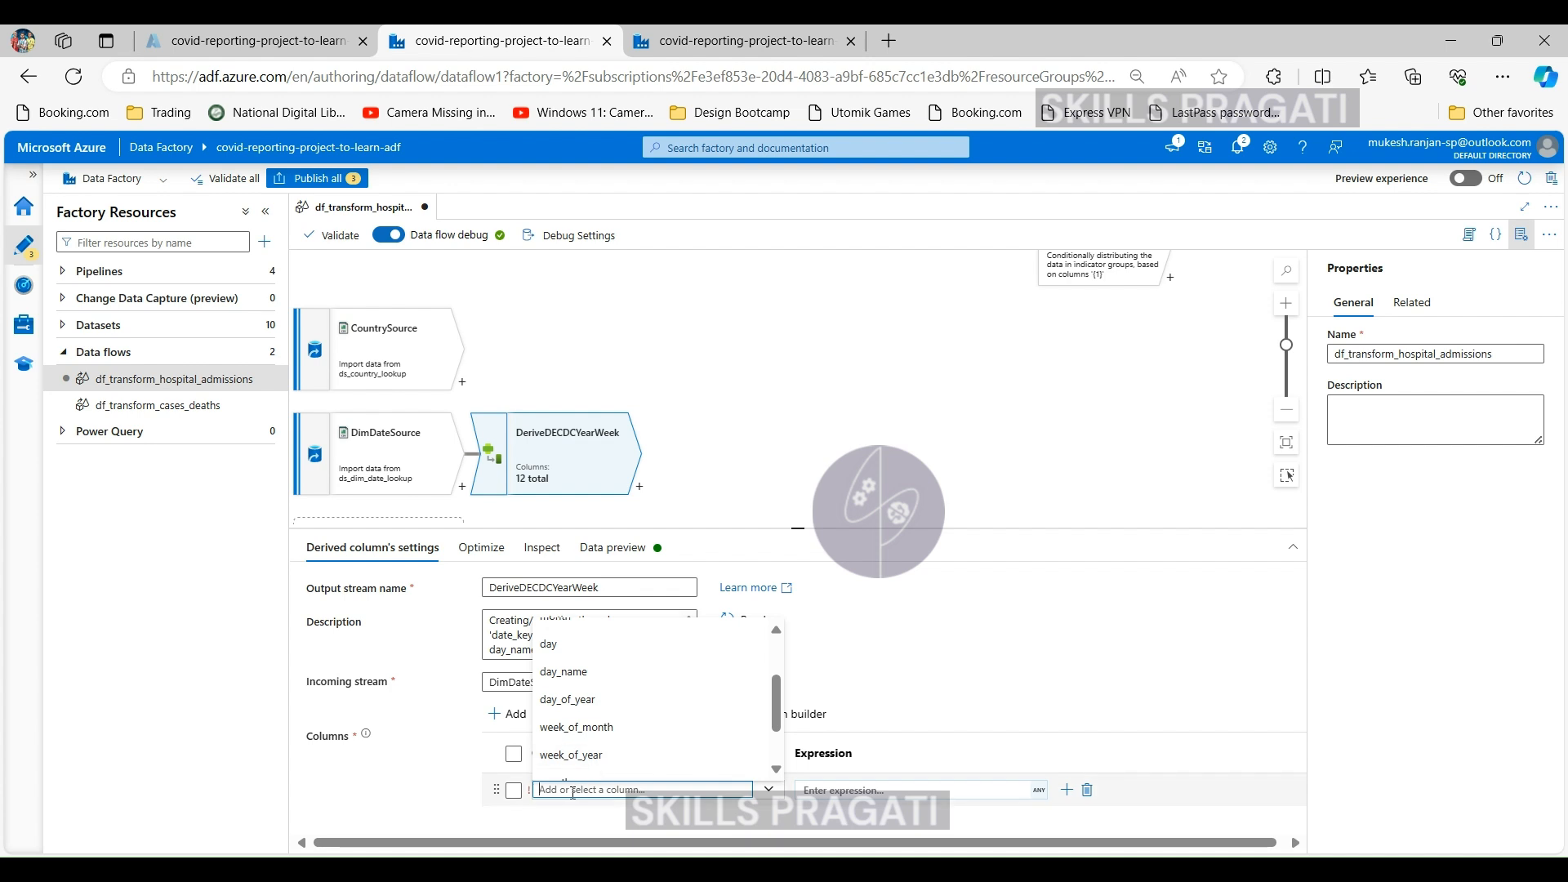
text(e)
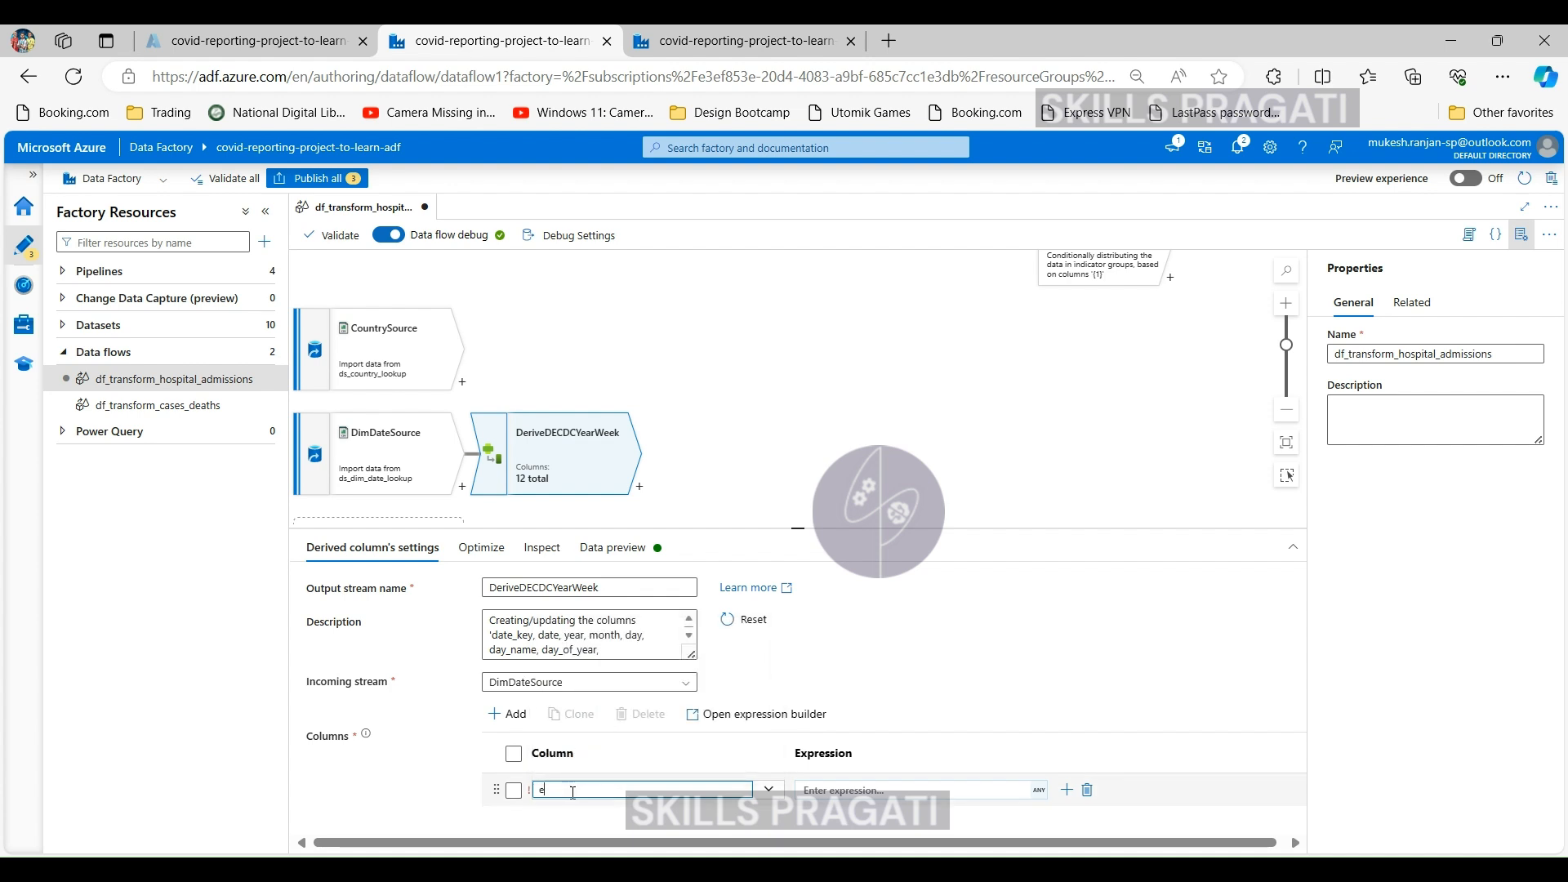
text(cdc_year_week)
click(1021, 790)
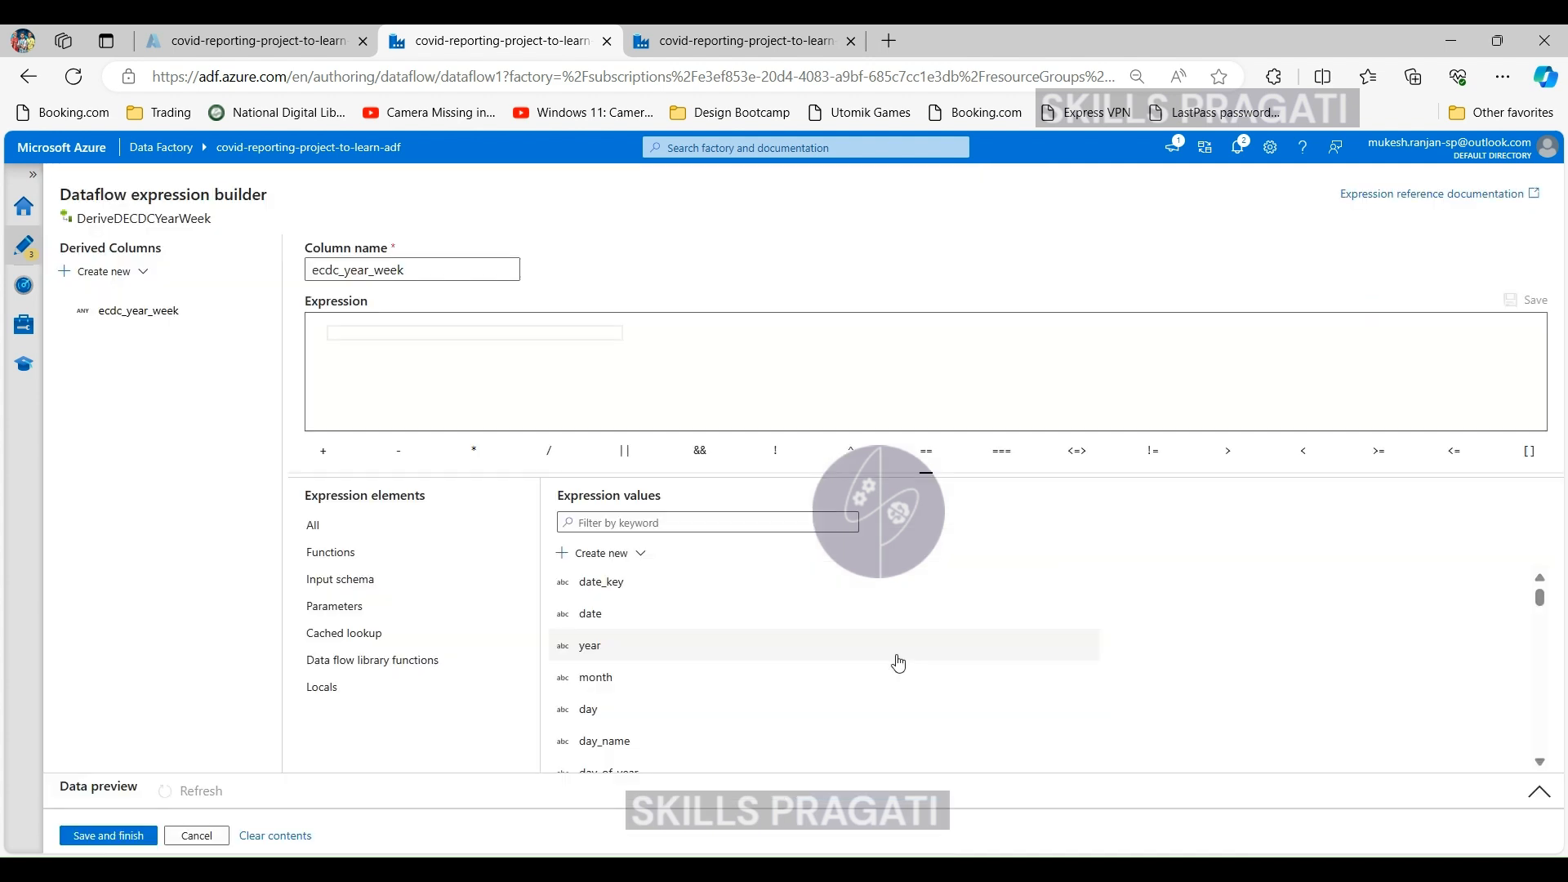
Build the expression year + '-w' + lpad(week_of_year,2,'0') for ecdc_year_week and preview its output
click(894, 652)
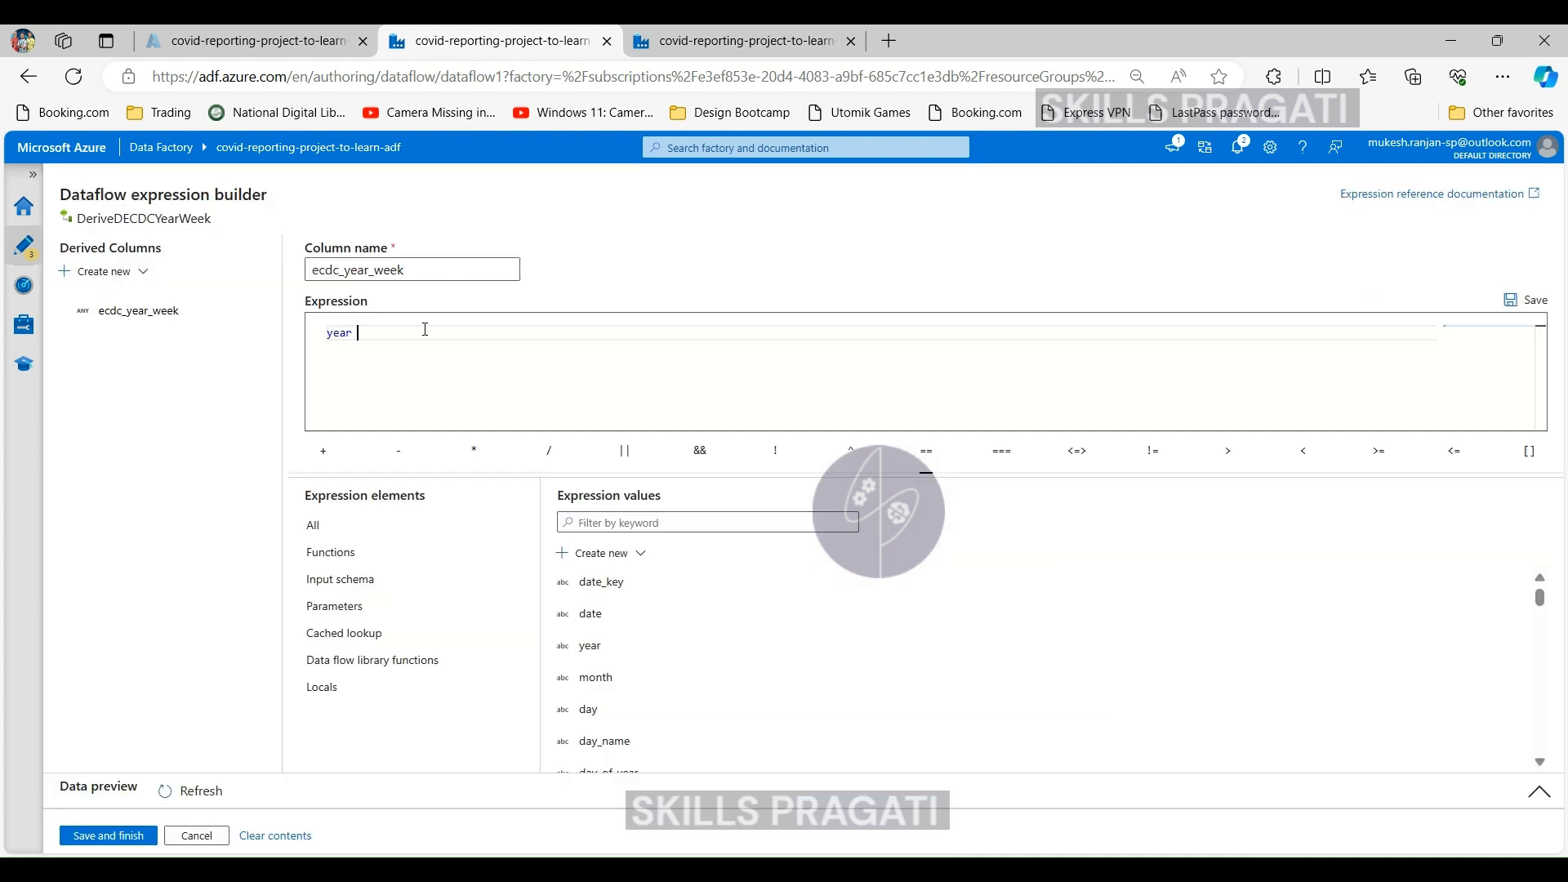
text(+ '-w' +)
click(330, 553)
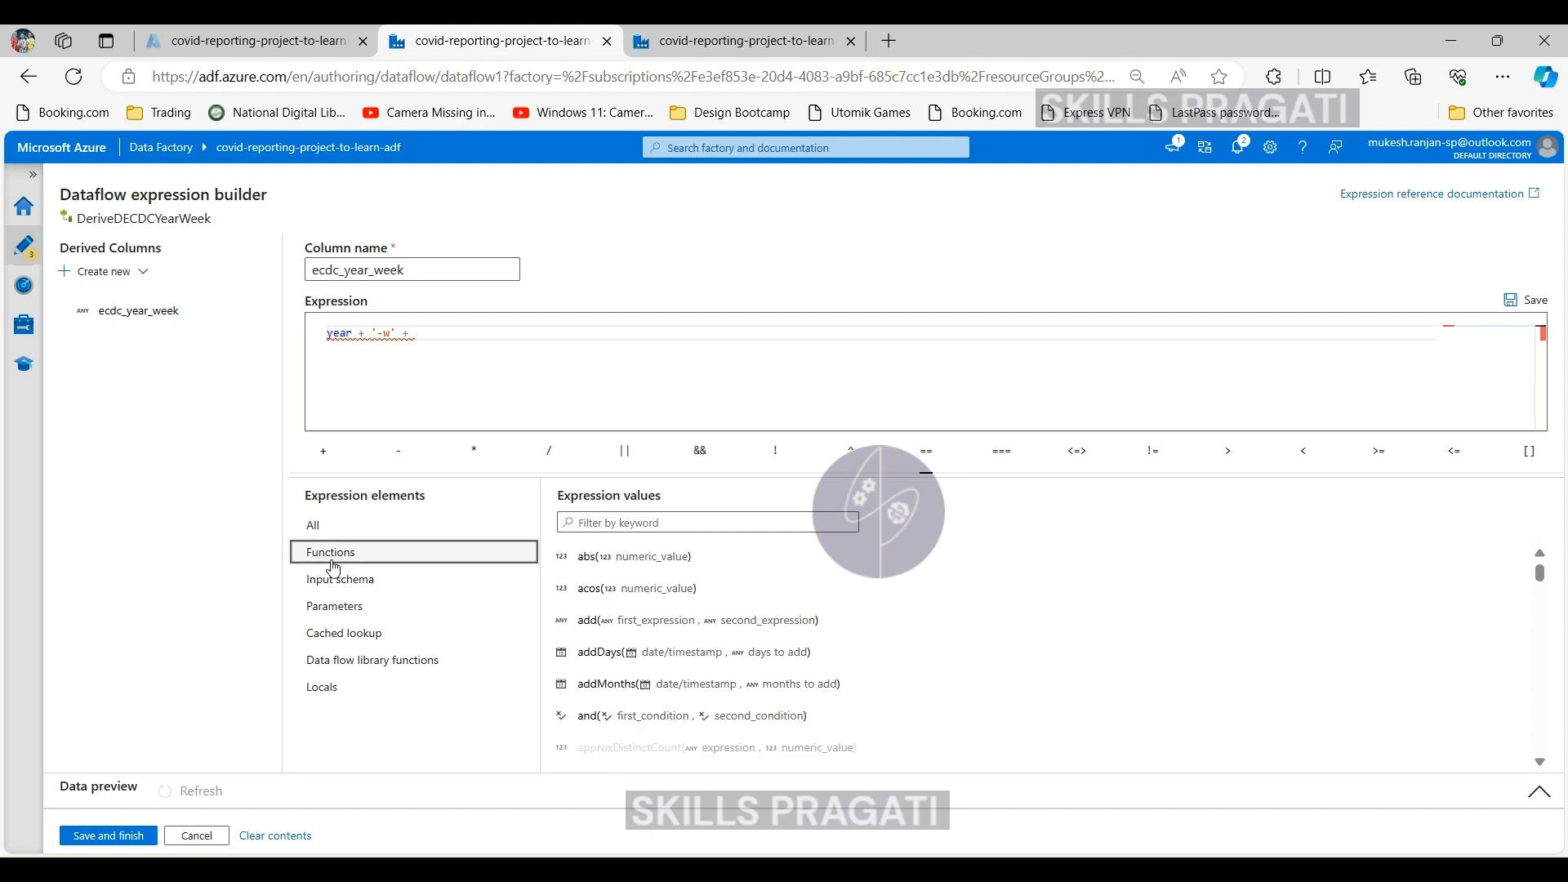
click(645, 523)
text(lpad)
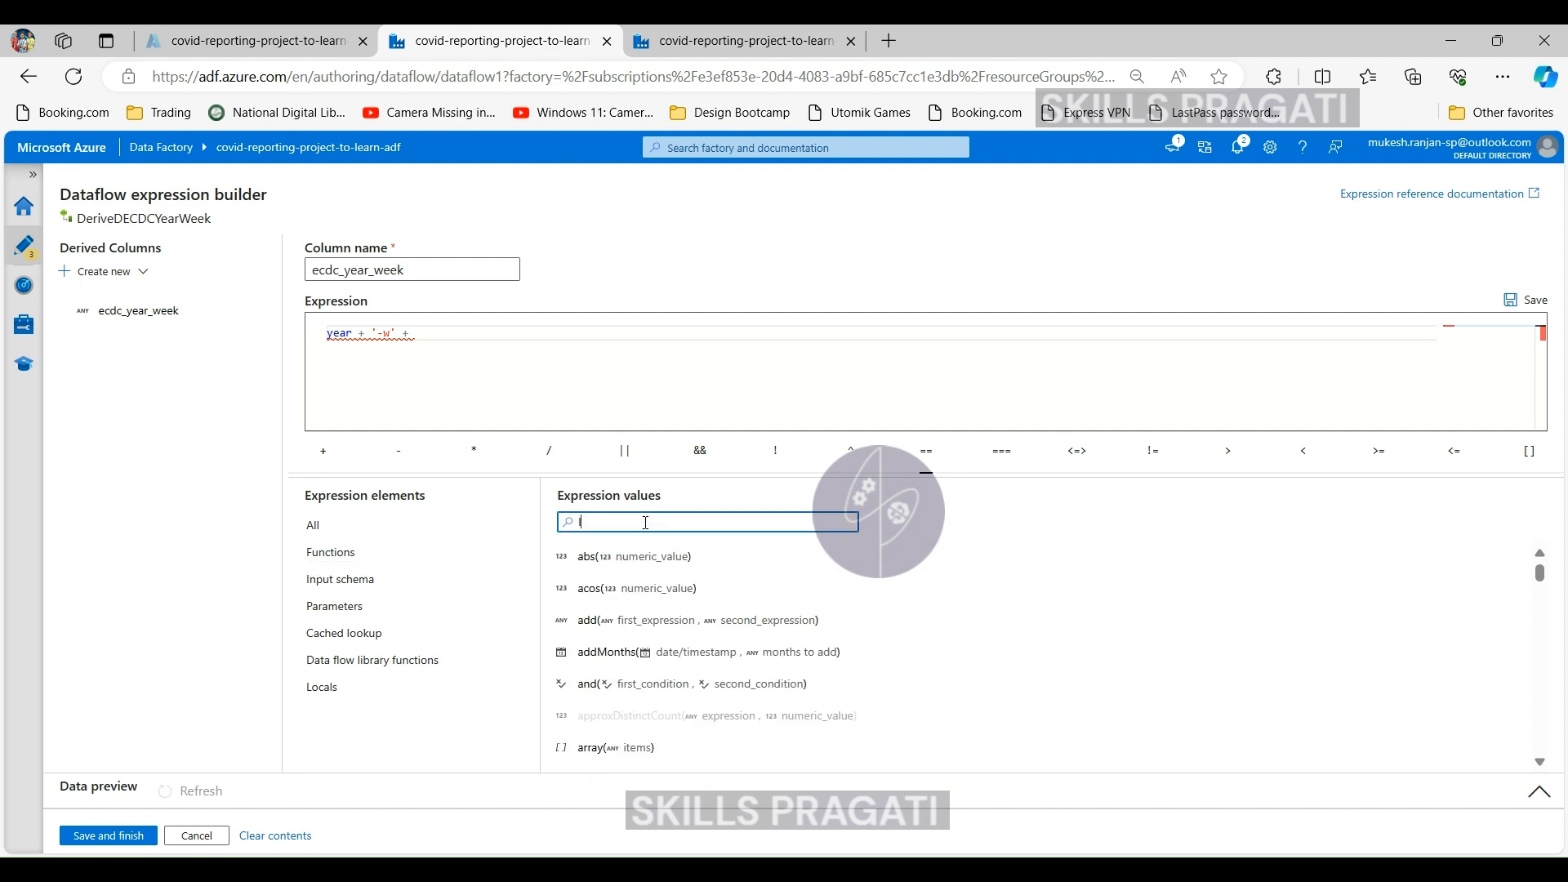
mouse_move(595, 563)
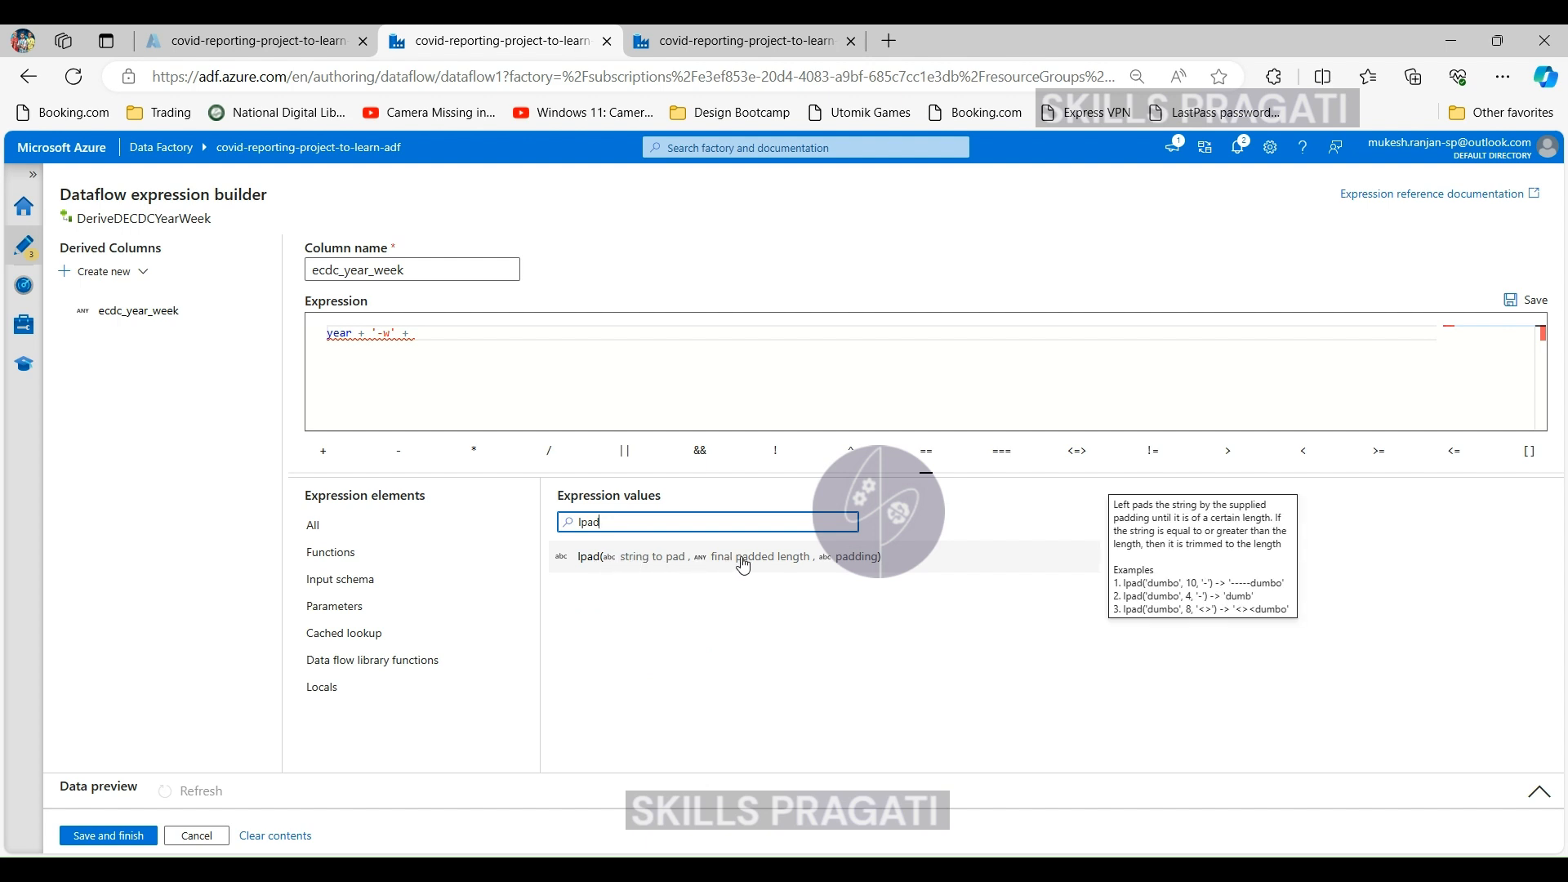
click(861, 564)
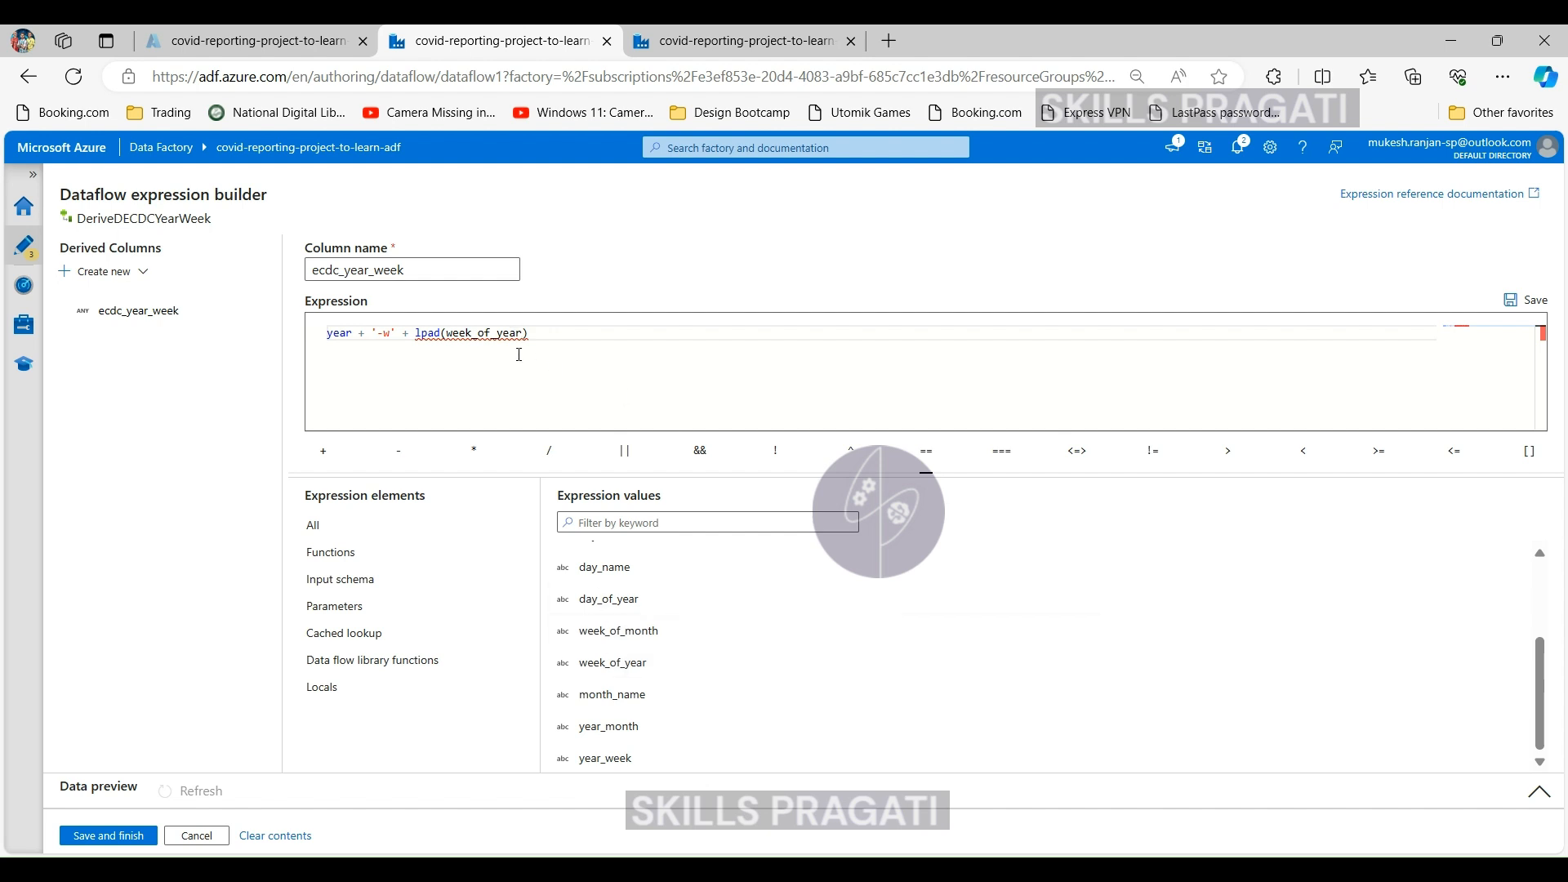
mouse_move(523, 333)
text(,2,'0)
click(200, 792)
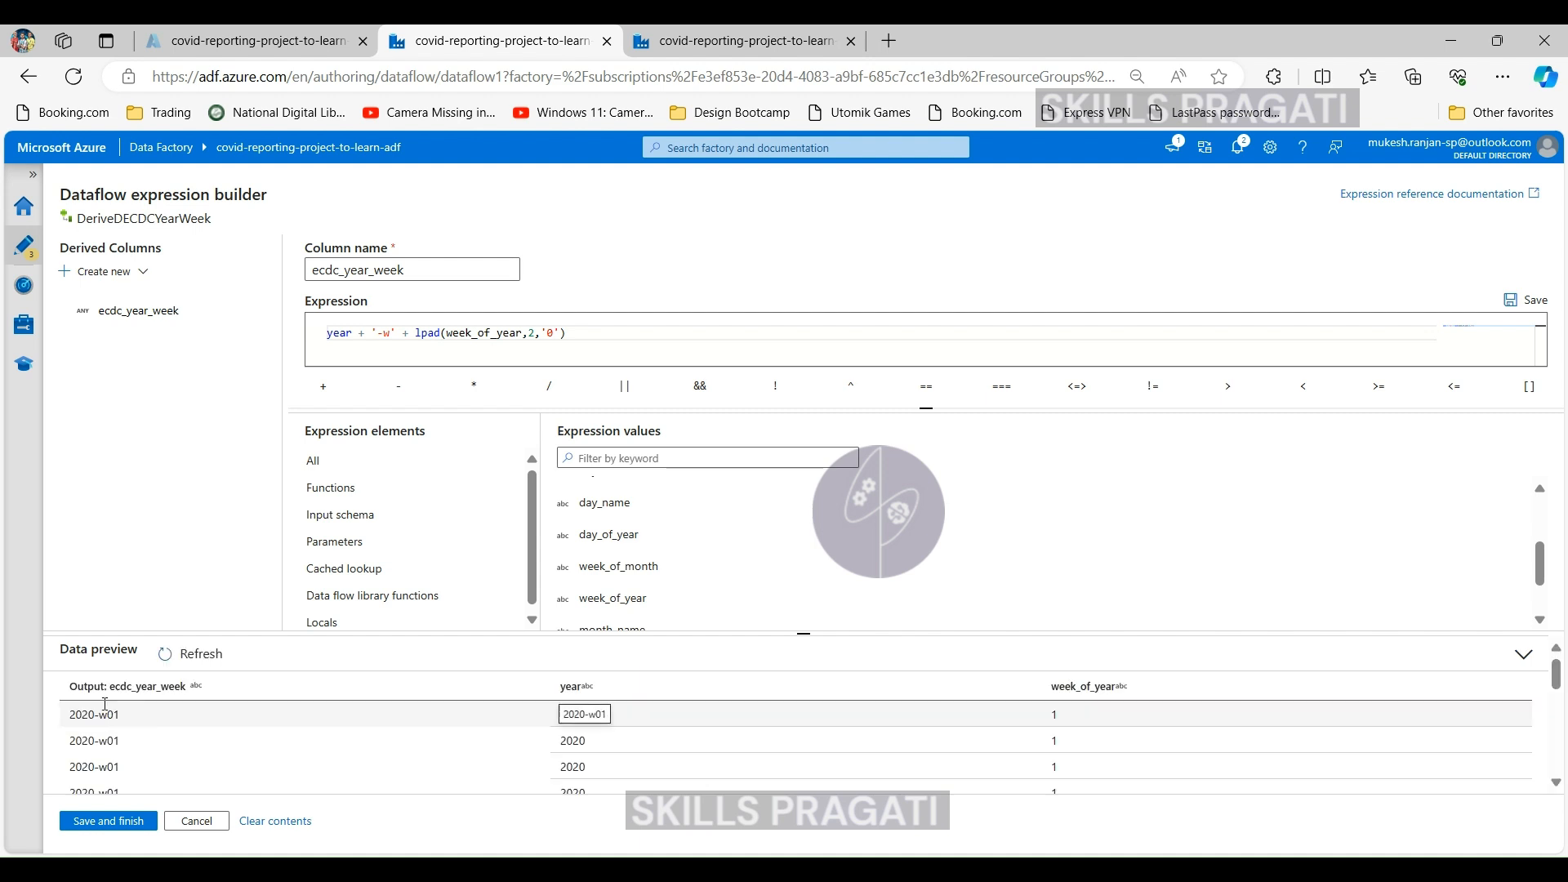
Change the expression's literal to '-W', refresh the preview and save the ecdc_year_week expression
double_click(388, 333)
text(W)
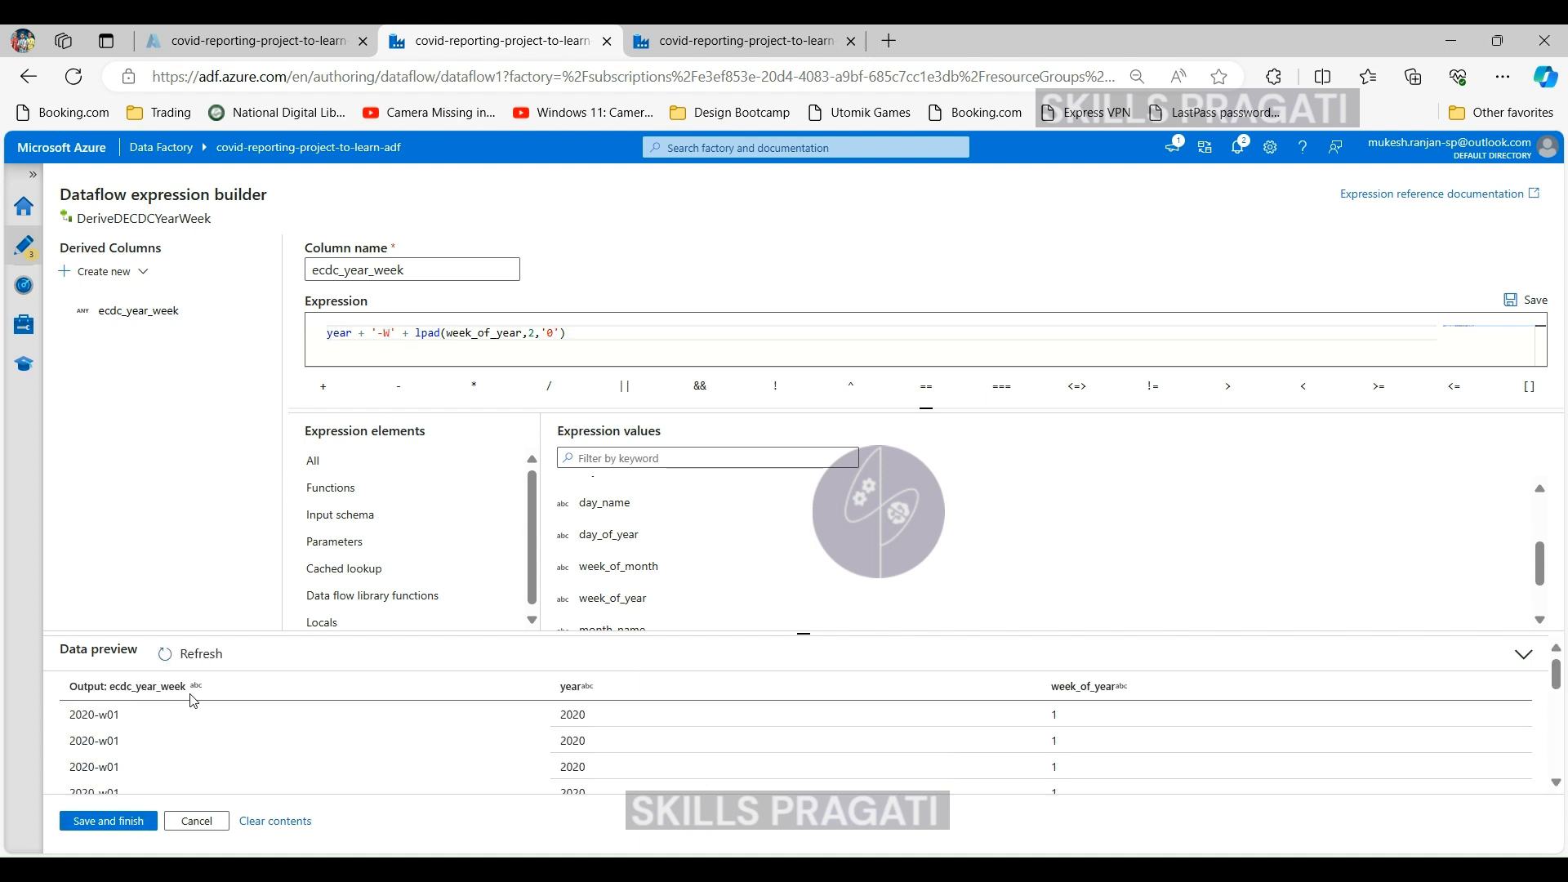
click(188, 654)
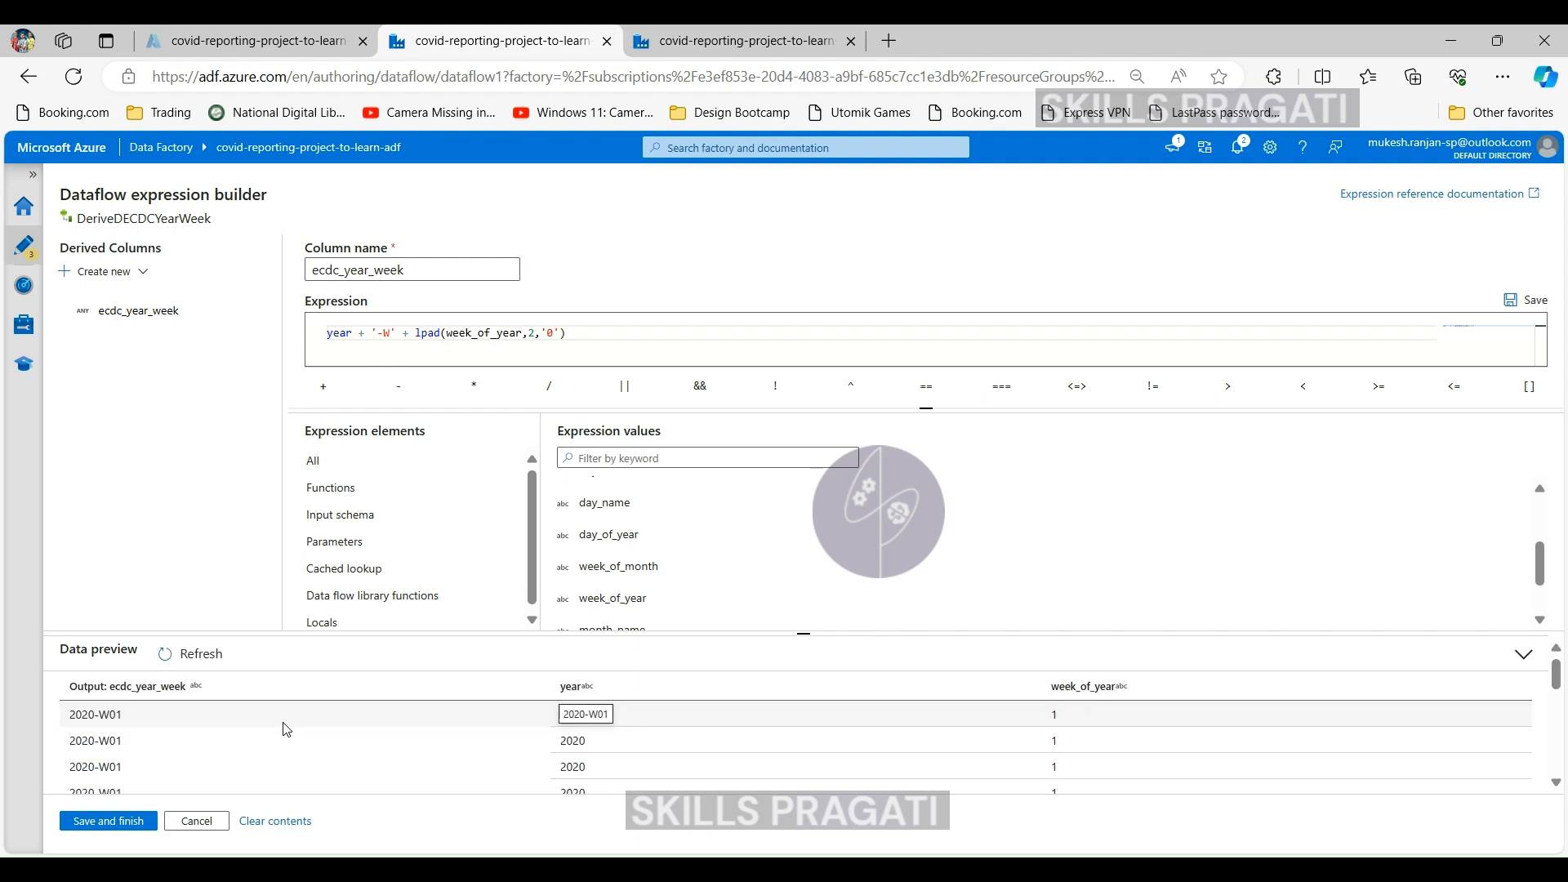
click(104, 824)
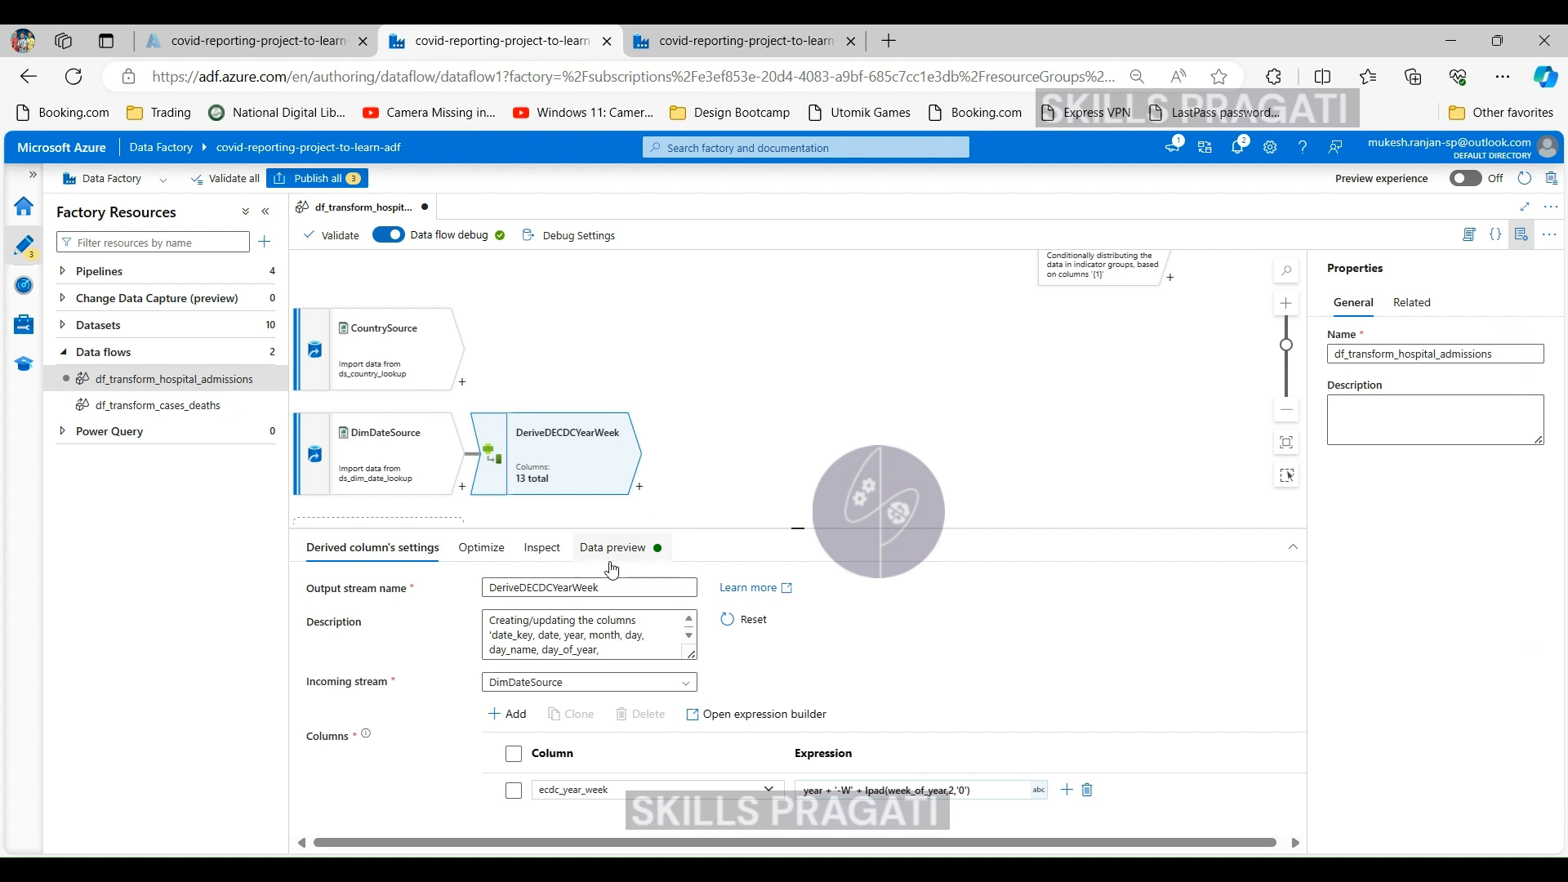
Examine the output schema and data preview of DeriveDECDCYearWeek, including the ecdc_year_week column
click(490, 550)
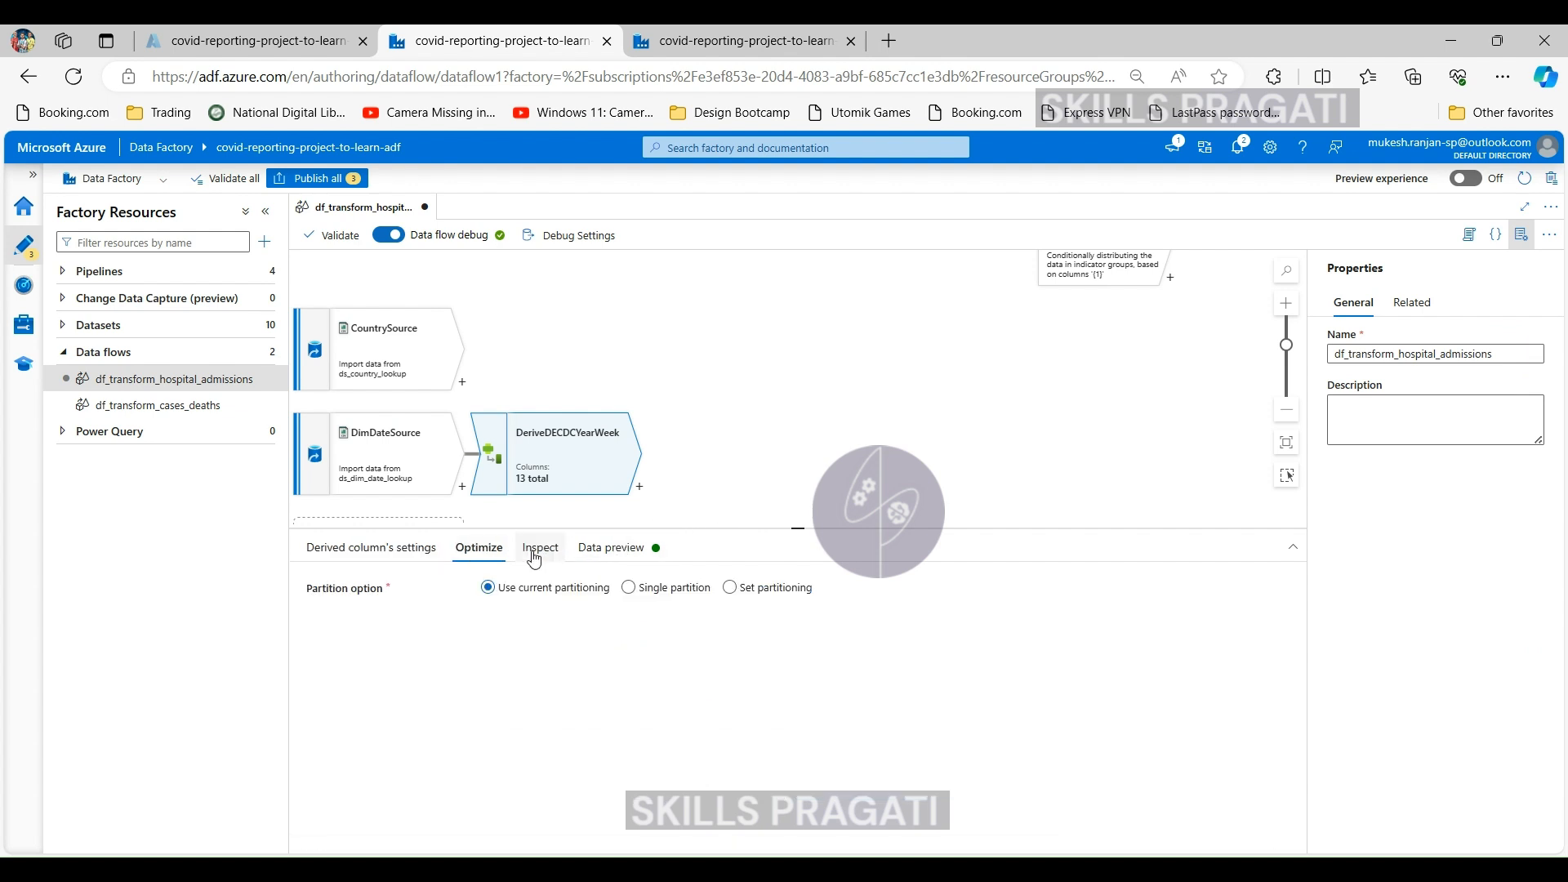
click(541, 548)
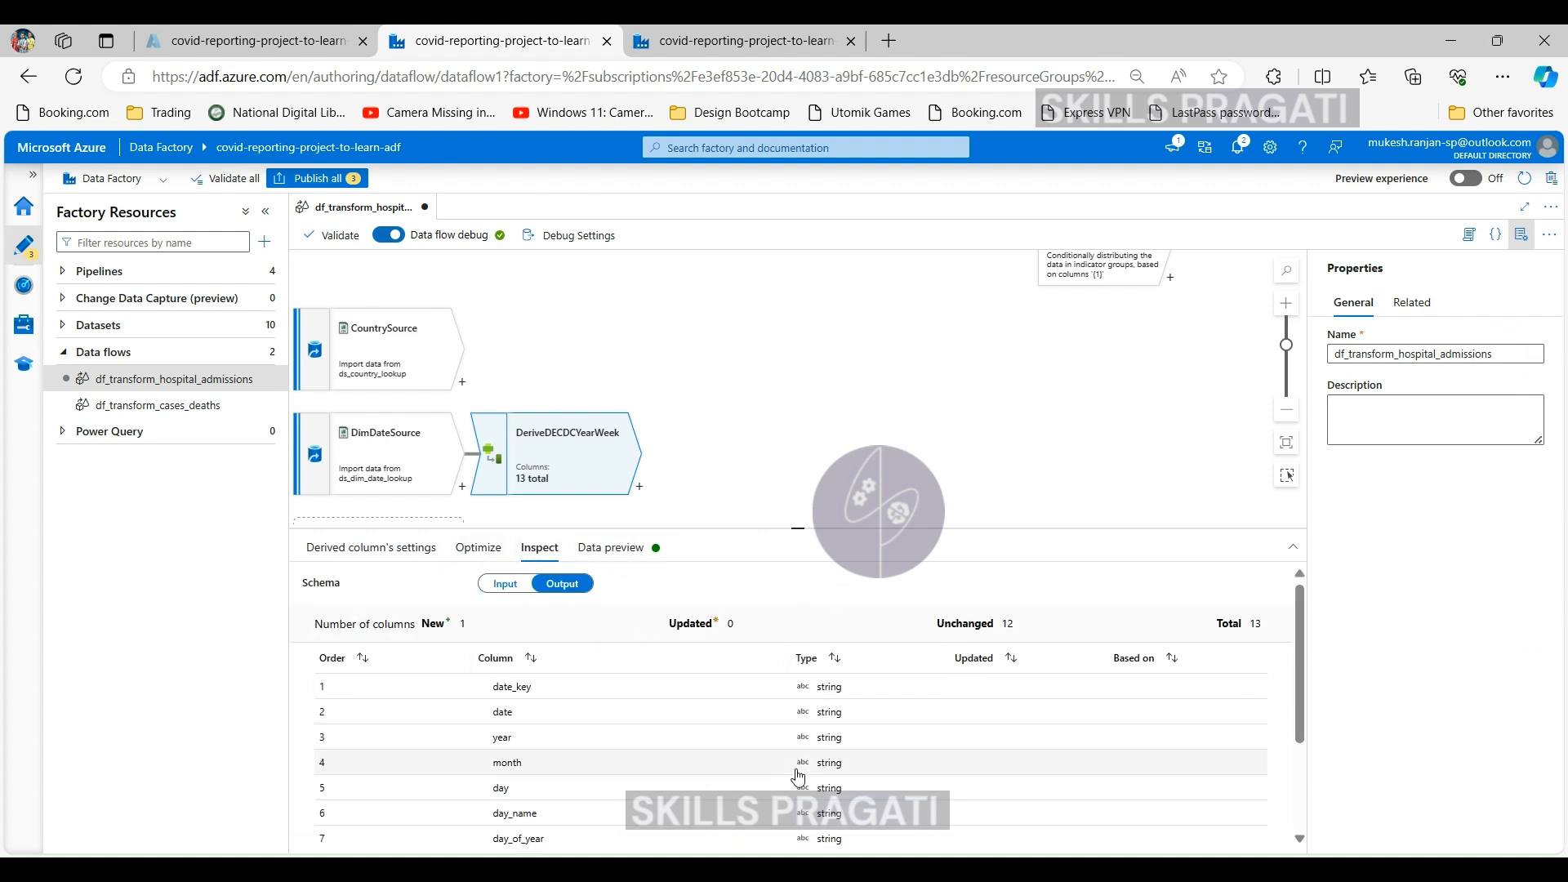
scroll(505, 761, down, 3)
scroll(510, 763, down, 1)
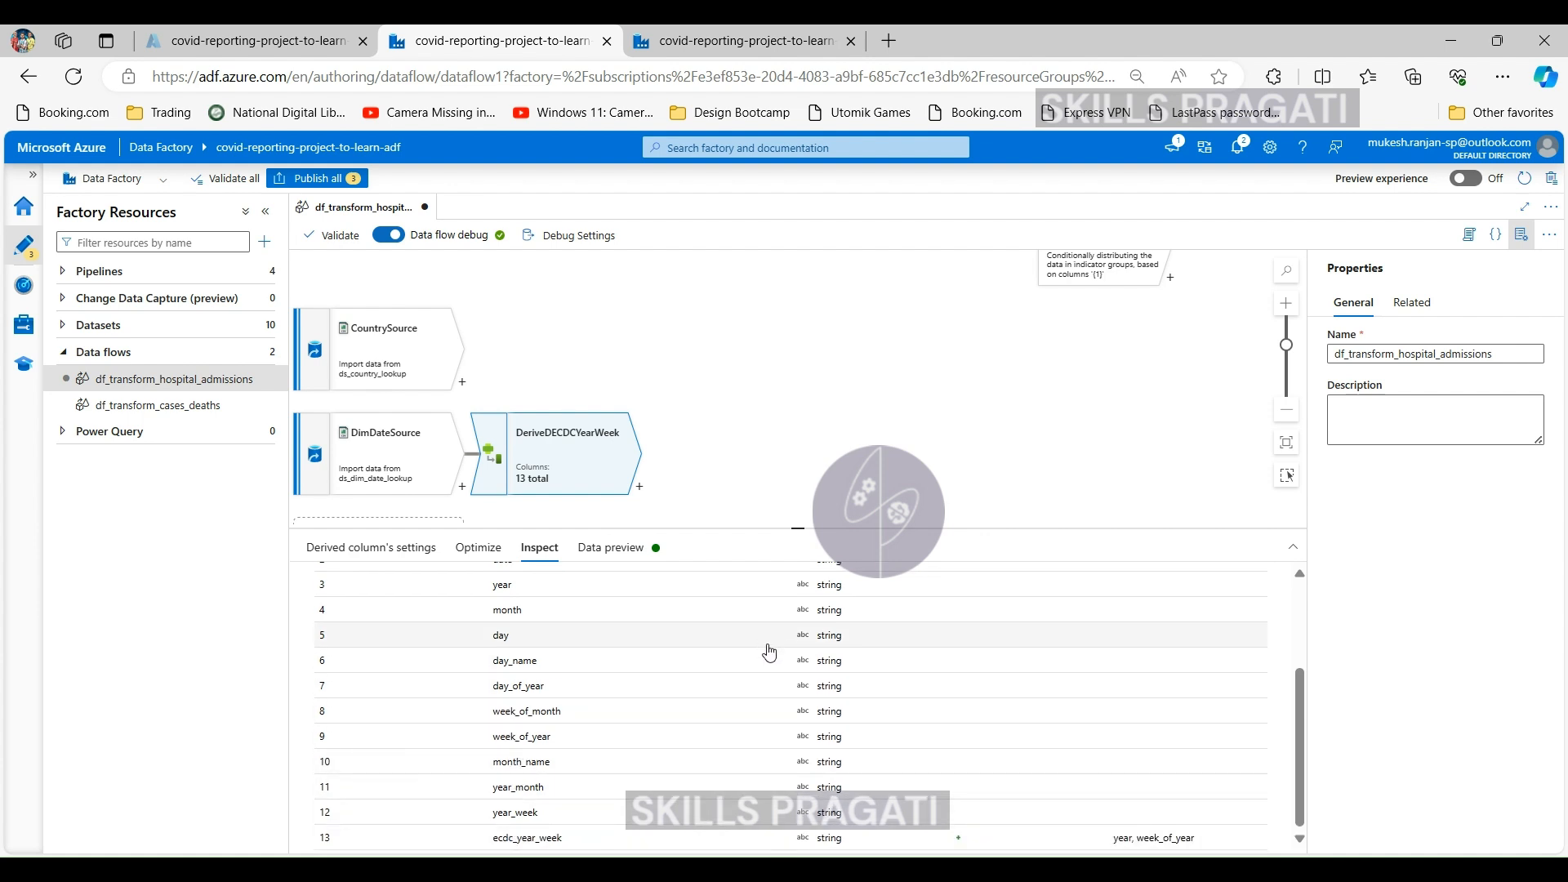
click(599, 559)
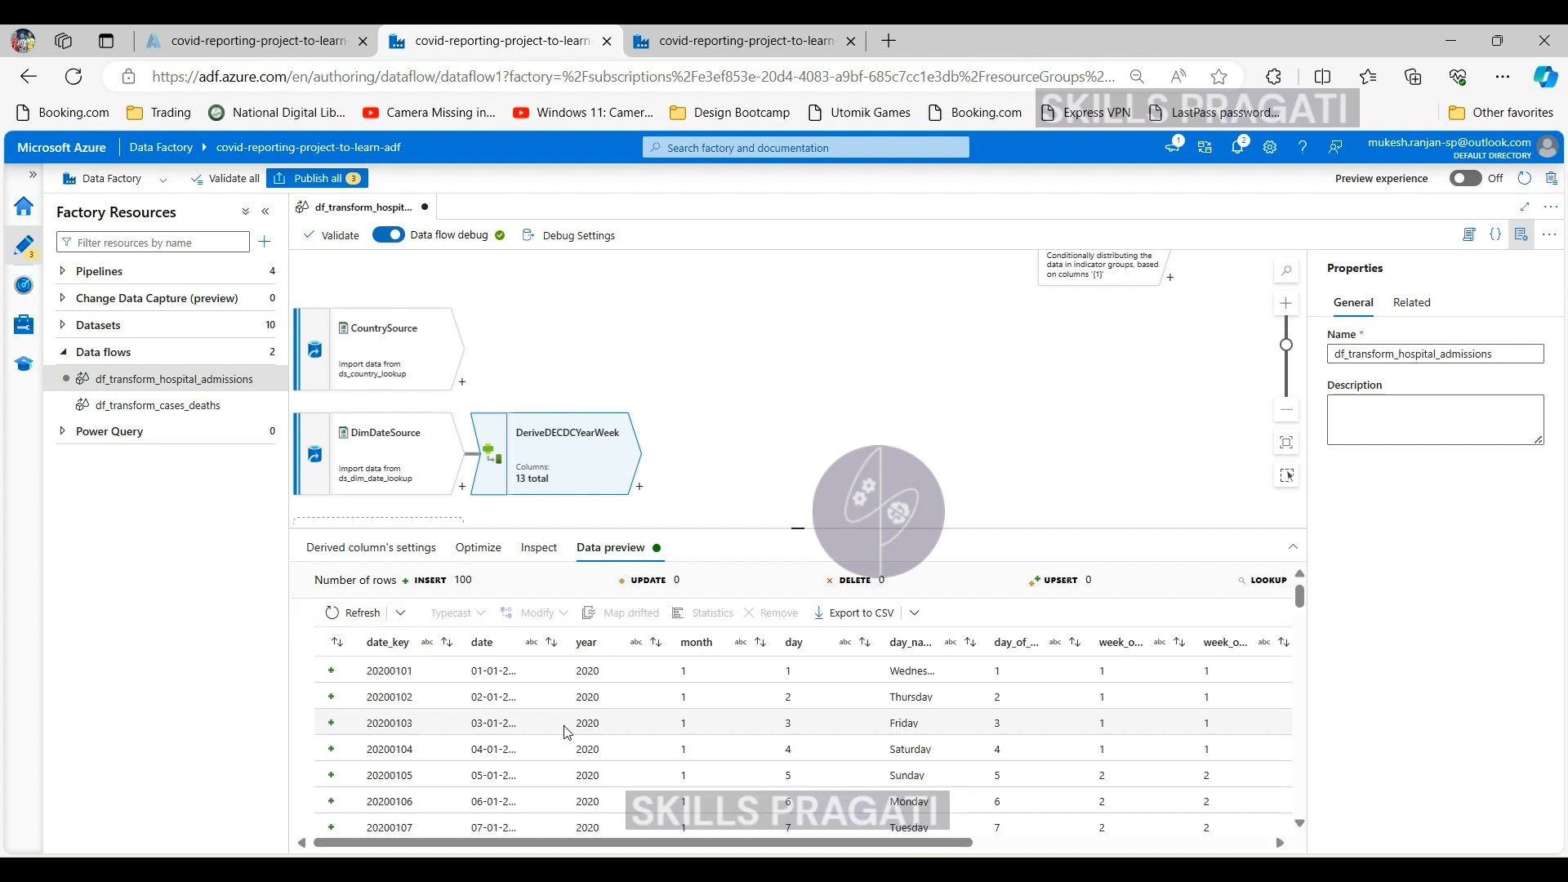
scroll(567, 731, down, 5)
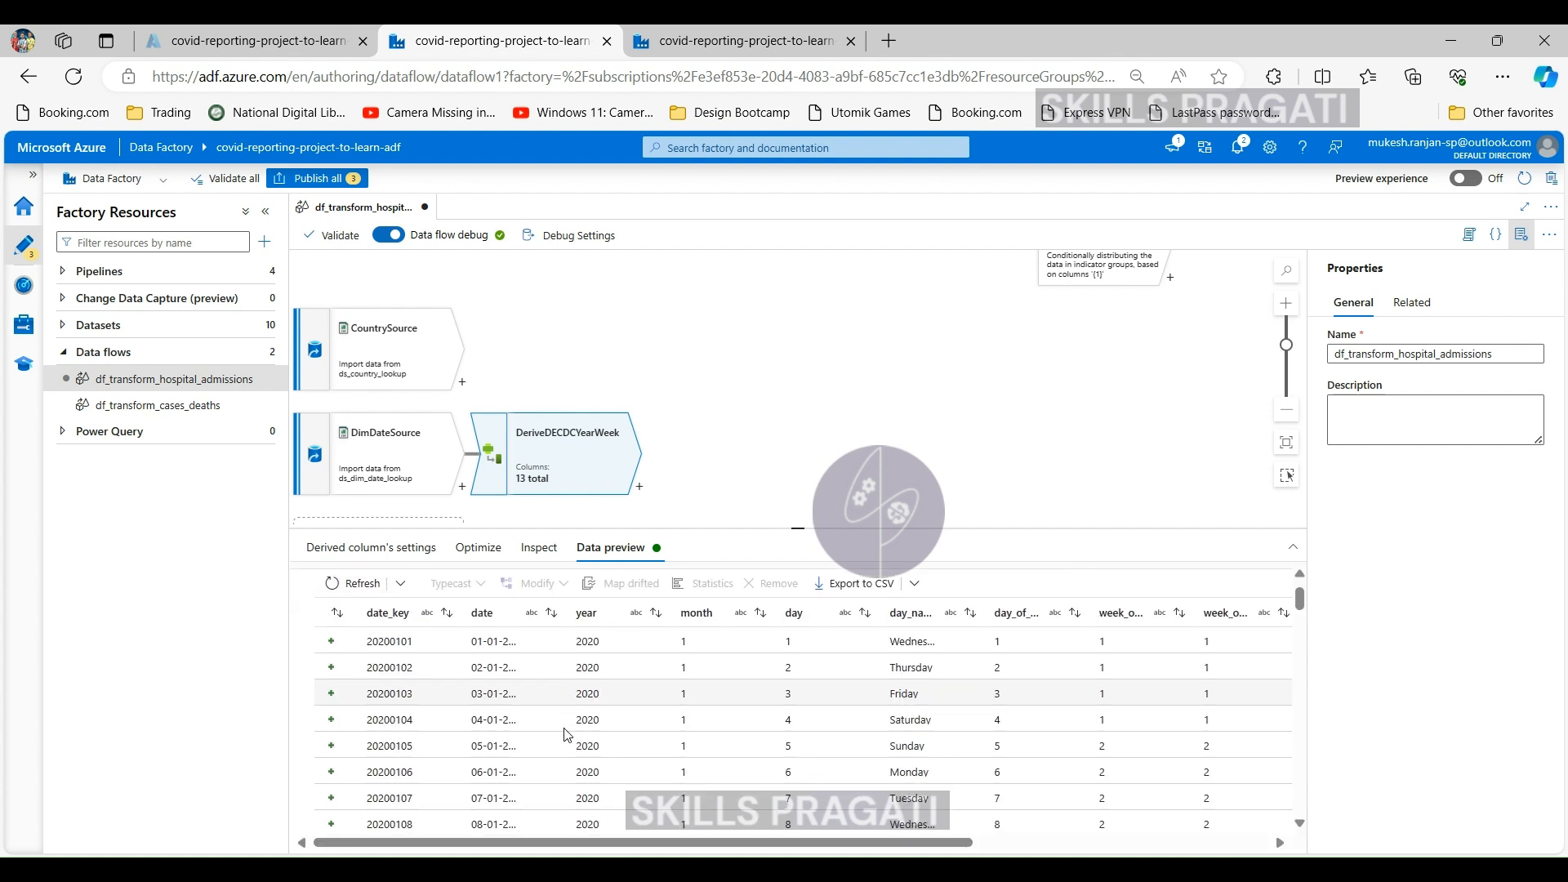
scroll(576, 760, down, 3)
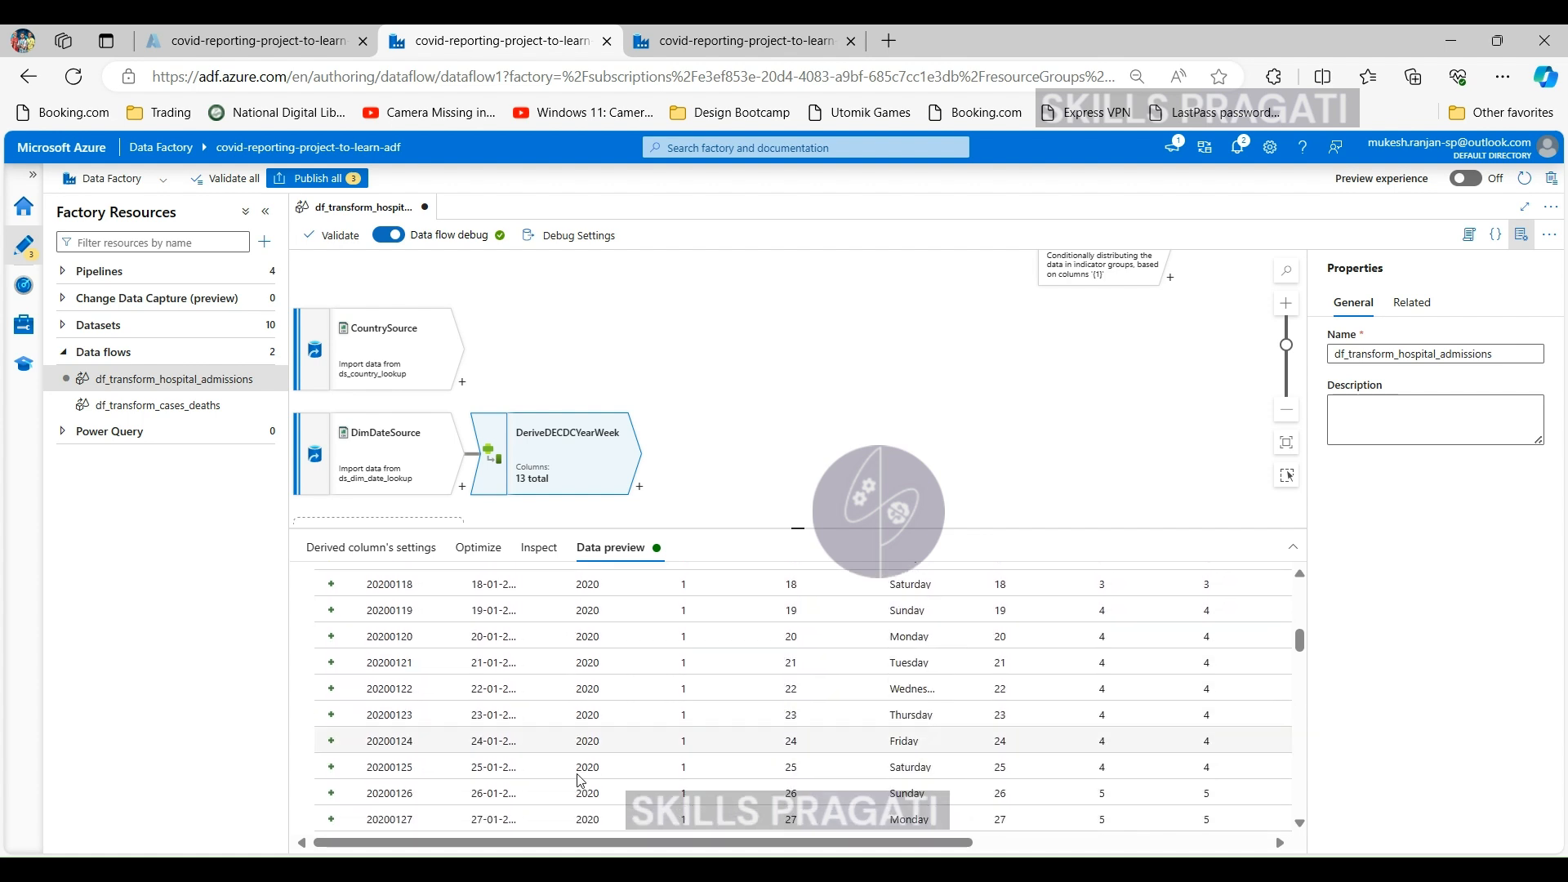
drag(585, 844, 1016, 849)
scroll(1182, 628, up, 9)
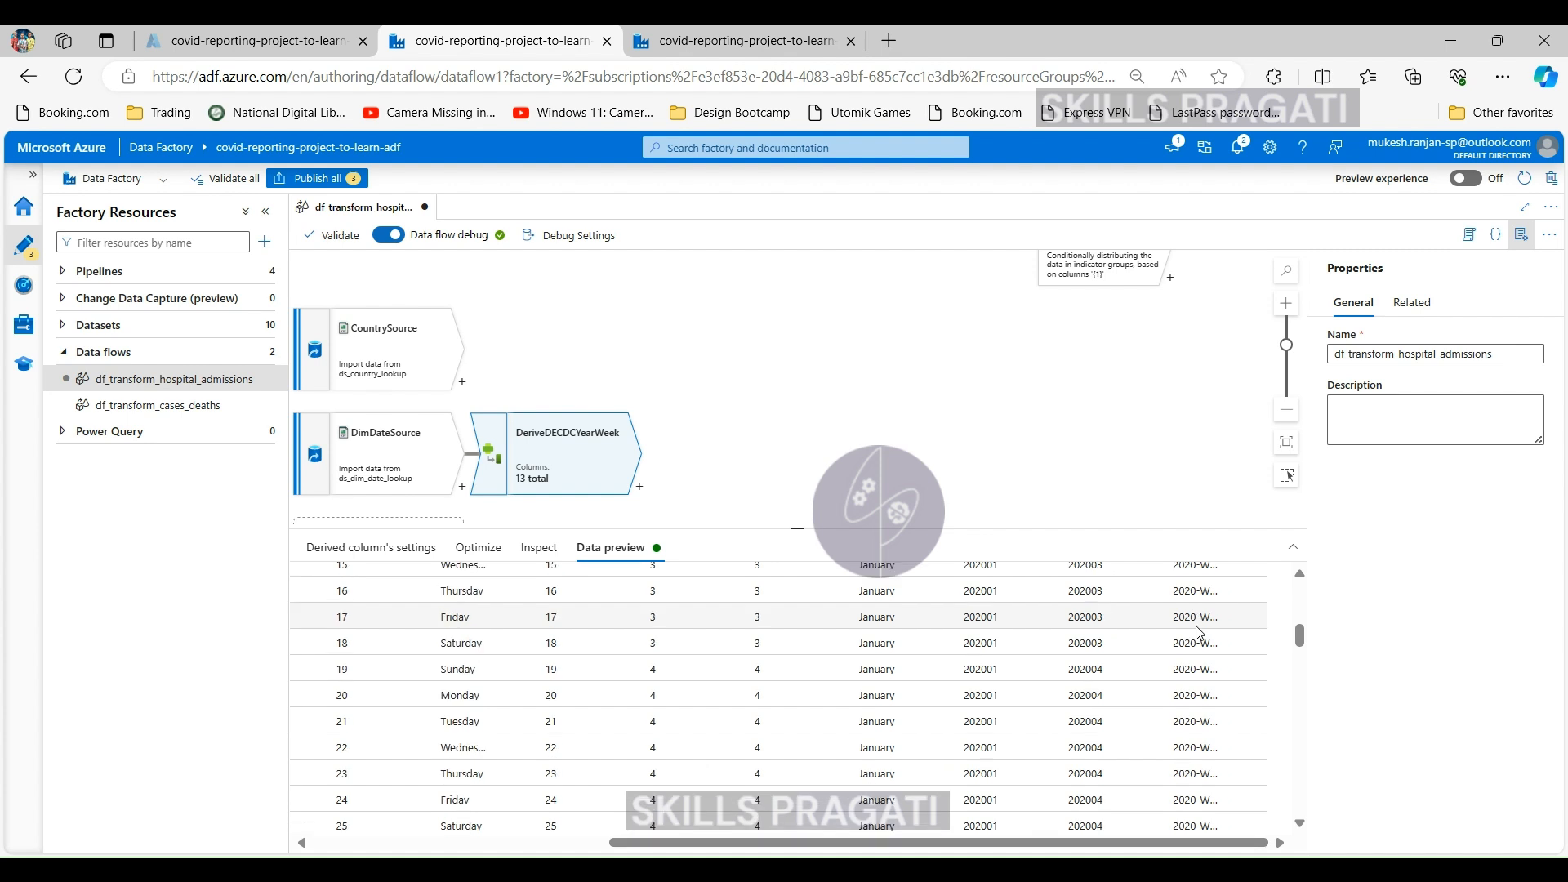